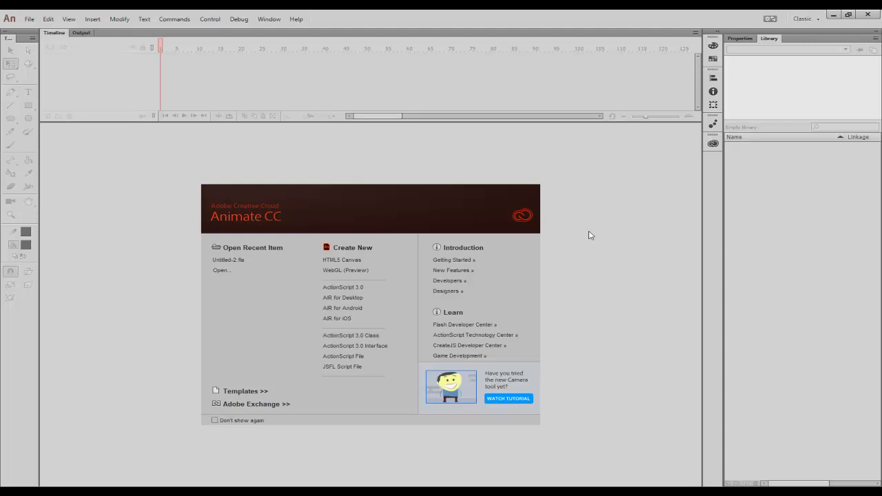
# Start a new HTML5 Canvas document, Untitled-4, from the Welcome screen's Create New list.
pyautogui.click(346, 262)
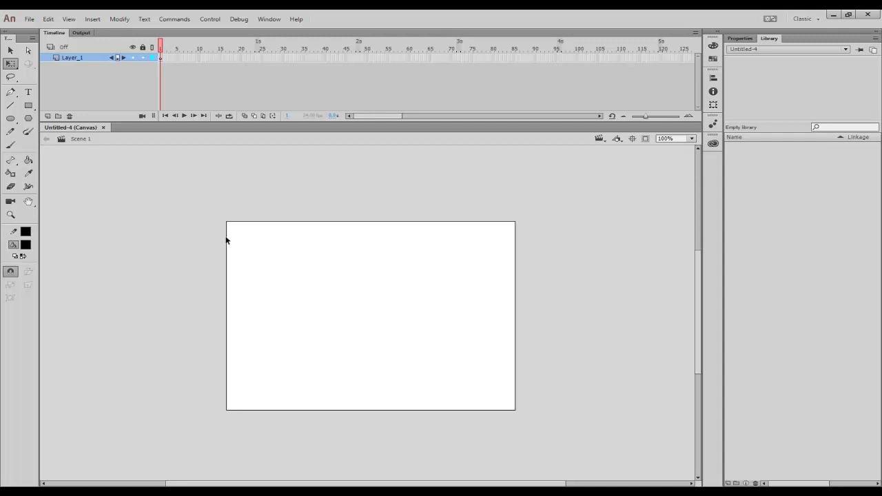
# Rename Layer_1 to 'Altın Toplama'.
pyautogui.doubleClick(71, 58)
pyautogui.write('Altın Toplama')
pyautogui.press('Return')
# Draw a small square with no outline and a #993300 dark-brown fill.
pyautogui.click(25, 231)
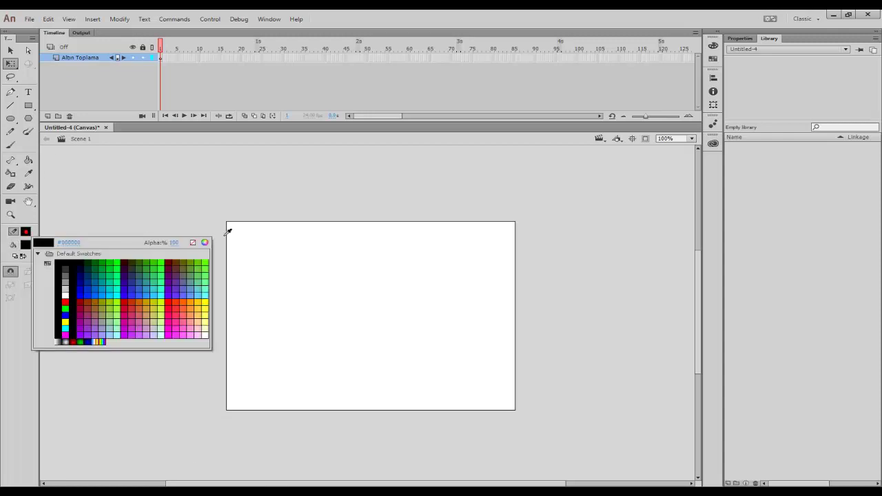
pyautogui.click(192, 242)
pyautogui.click(26, 245)
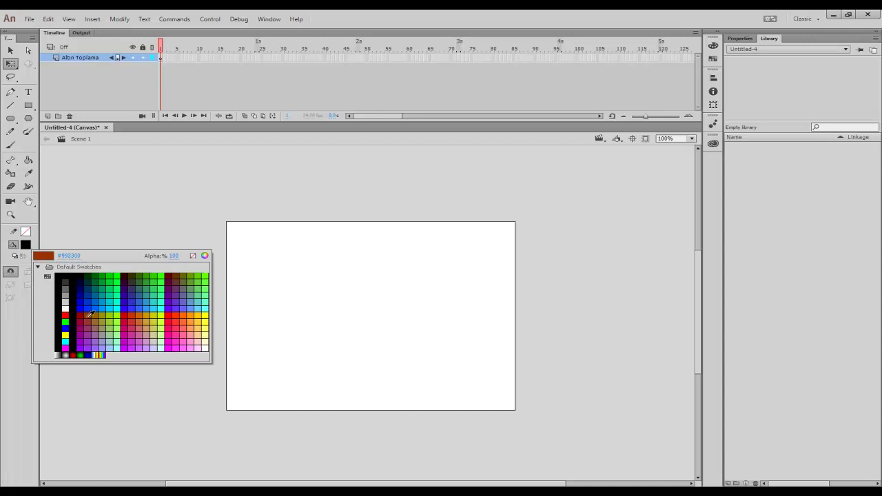
pyautogui.click(90, 315)
pyautogui.click(28, 105)
pyautogui.moveTo(316, 296); pyautogui.dragTo(336, 312)
# Select the brown square and begin converting it to a symbol with F8.
pyautogui.click(10, 49)
pyautogui.moveTo(291, 273); pyautogui.dragTo(367, 332)
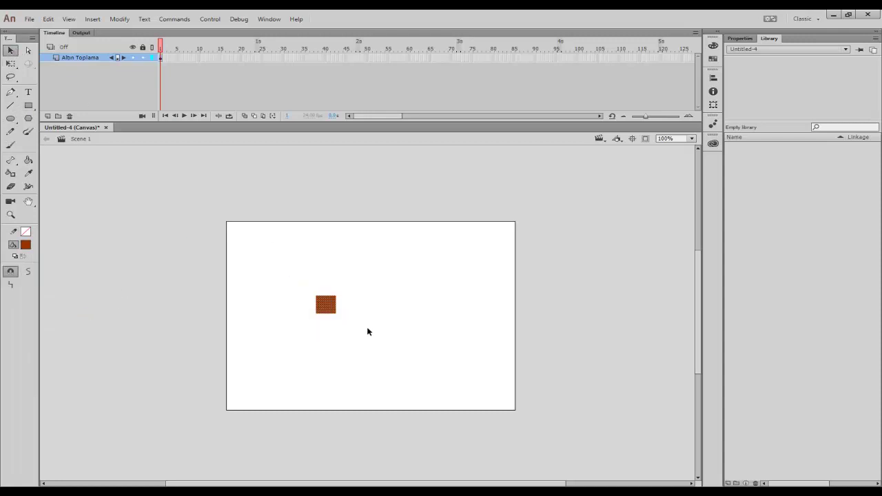
pyautogui.press('F8')
# Make the square a movie clip named 'Altın', then delete the square inside it.
pyautogui.write('Altın')
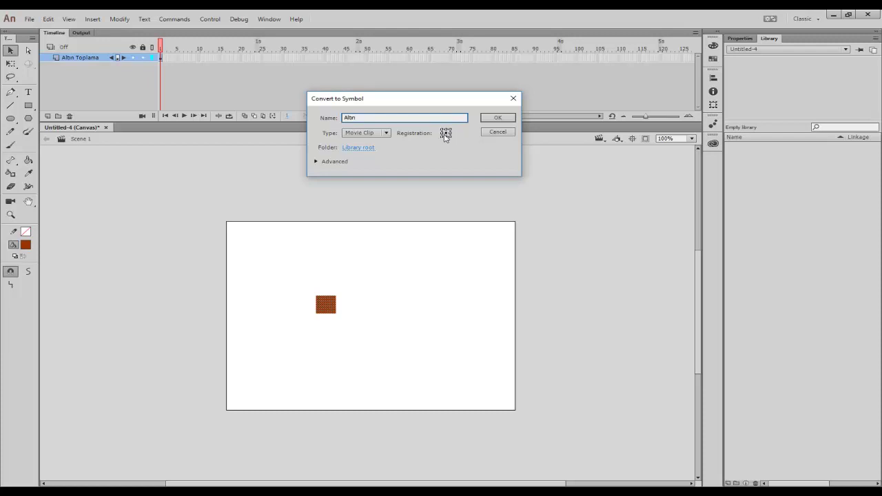
pyautogui.click(497, 118)
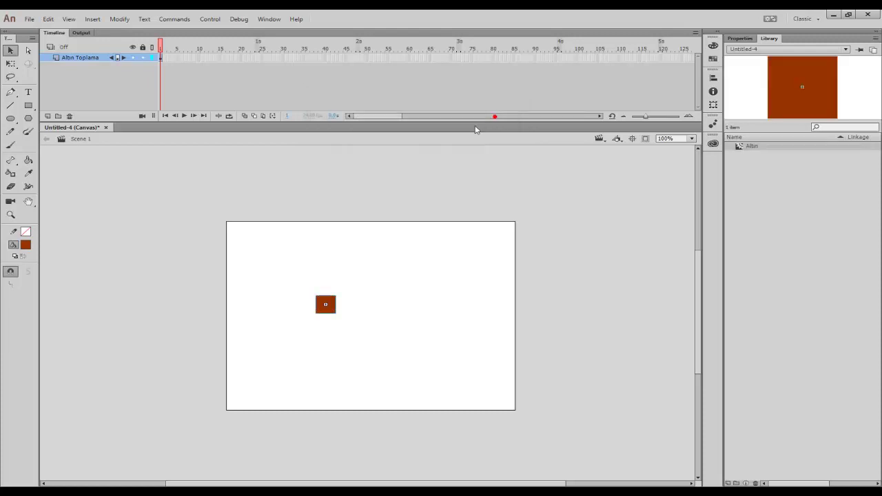
pyautogui.doubleClick(333, 314)
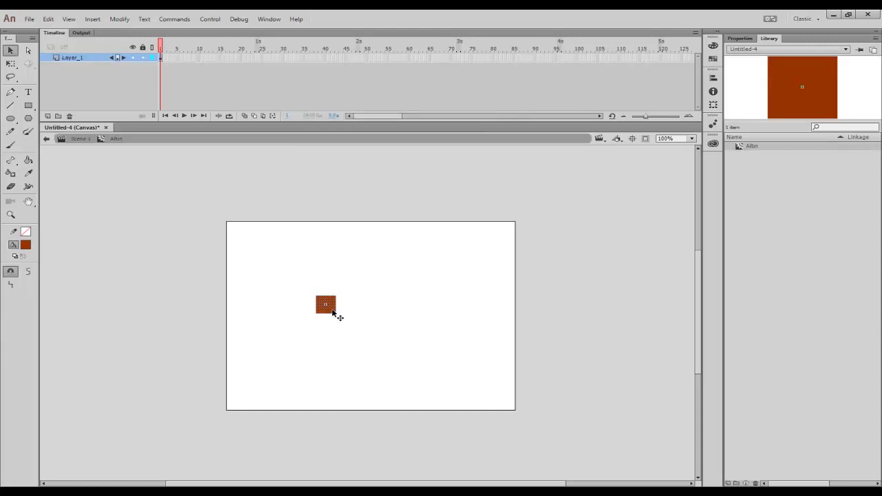
pyautogui.moveTo(268, 281); pyautogui.dragTo(379, 336)
pyautogui.press('Delete')
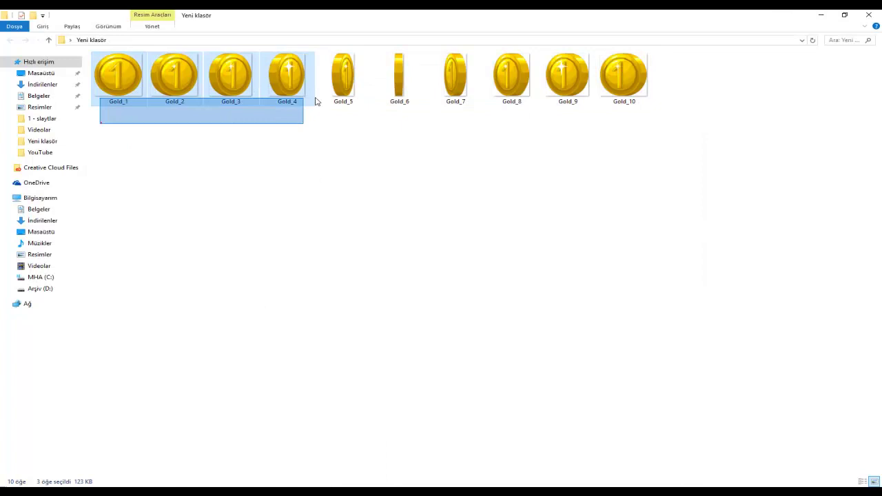
# Import the ten Gold coin PNGs into the Altın symbol.
pyautogui.moveTo(99, 124)
pyautogui.mouseDown()
pyautogui.moveTo(626, 68)
pyautogui.moveTo(272, 379)
pyautogui.moveTo(294, 279)
pyautogui.mouseUp()
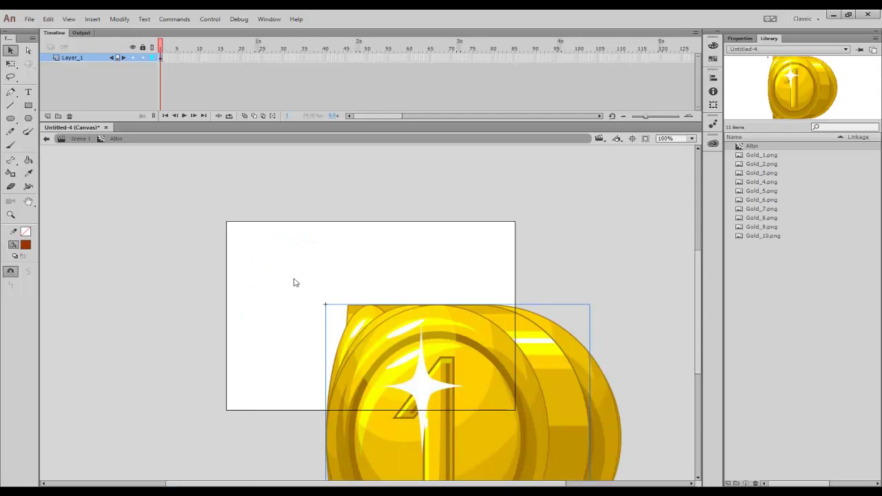
pyautogui.moveTo(525, 407); pyautogui.dragTo(447, 337)
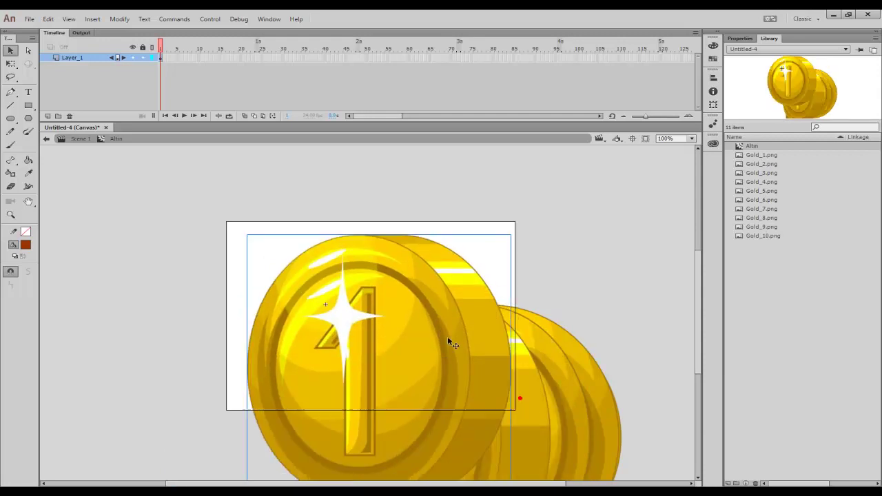
pyautogui.hotkey('ctrl', 'z')
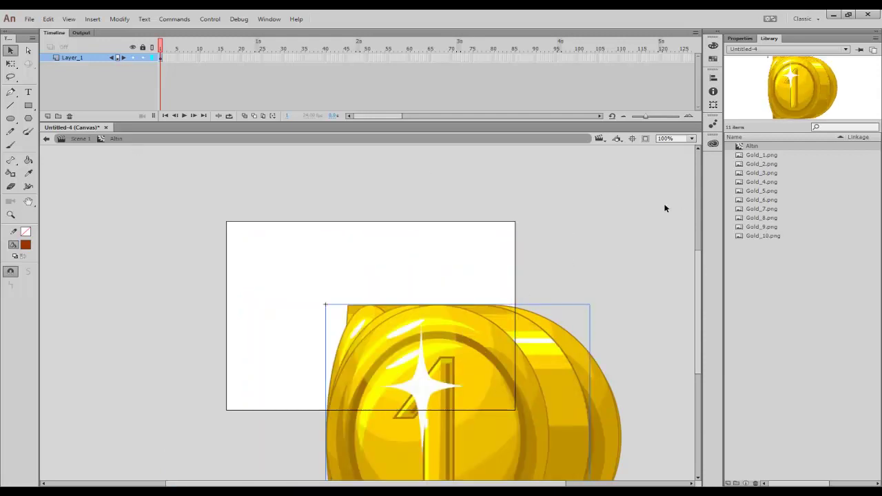
pyautogui.click(667, 215)
# Preview Gold_1.png through Gold_10.png in the Library.
pyautogui.click(757, 157)
pyautogui.click(759, 173)
pyautogui.click(758, 191)
pyautogui.click(760, 208)
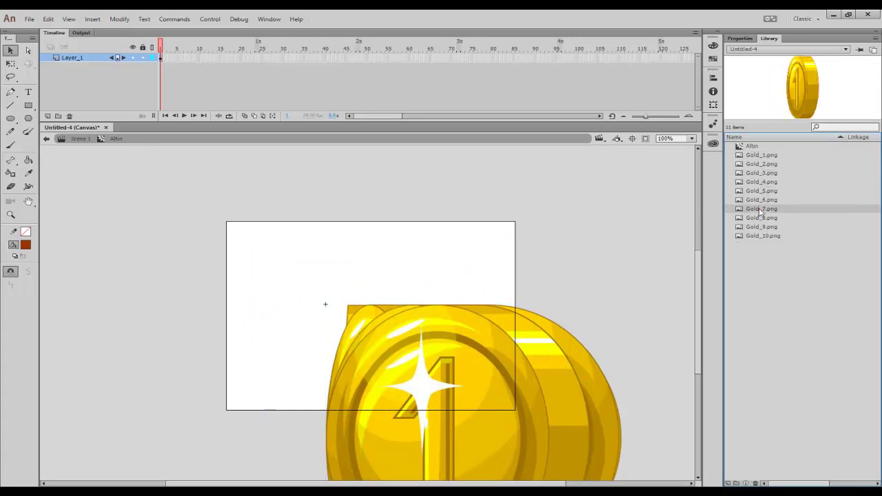
pyautogui.click(762, 227)
pyautogui.click(762, 236)
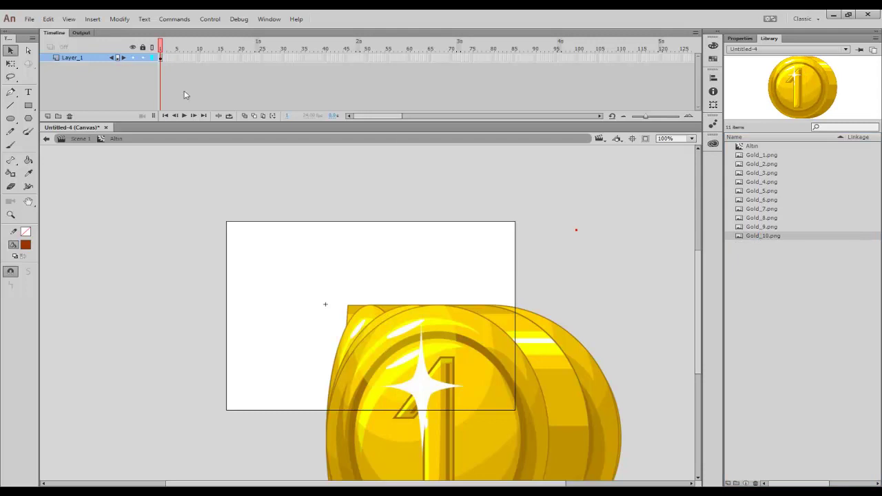
# Select the frame-1 coin images and delete the front-facing coins from the stage.
pyautogui.click(160, 59)
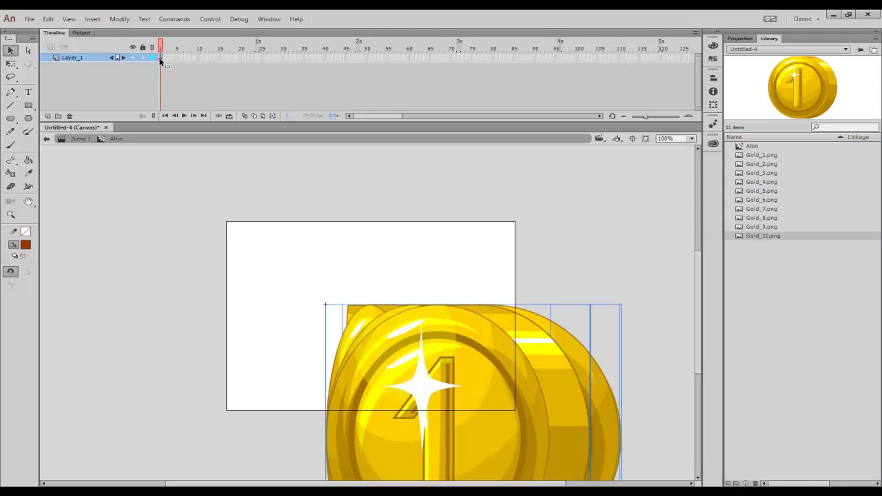
pyautogui.click(538, 231)
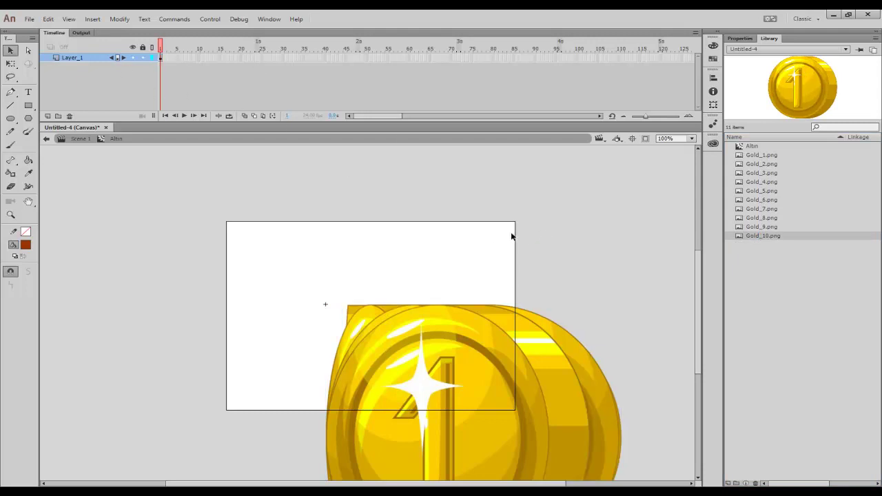
pyautogui.scroll(-3, 698, 317)
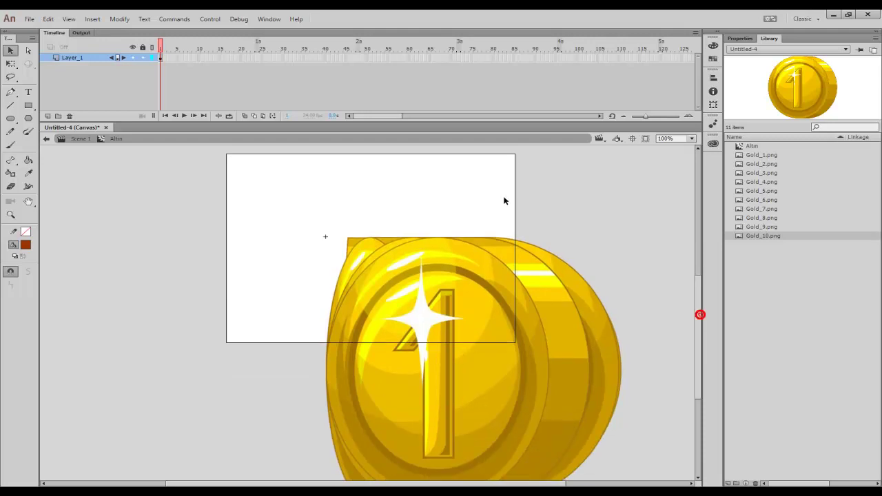
pyautogui.click(160, 58)
pyautogui.click(233, 74)
pyautogui.click(160, 59)
pyautogui.click(629, 188)
pyautogui.click(414, 464)
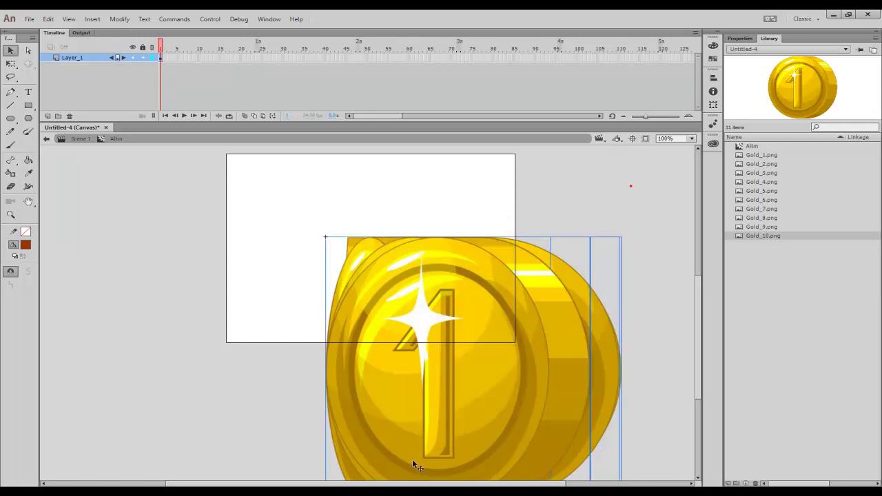
pyautogui.press('Delete')
# Delete the remaining edge-on coin, leaving the symbol's stage empty.
pyautogui.click(762, 155)
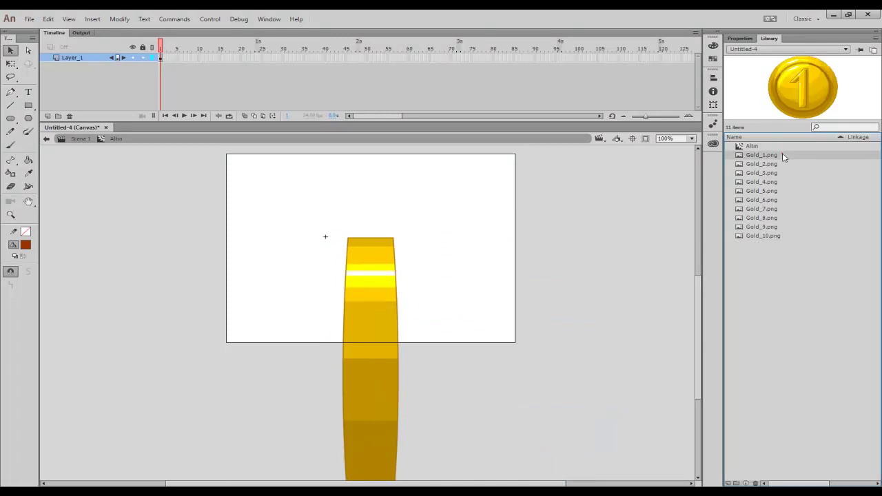
pyautogui.click(376, 333)
pyautogui.press('Delete')
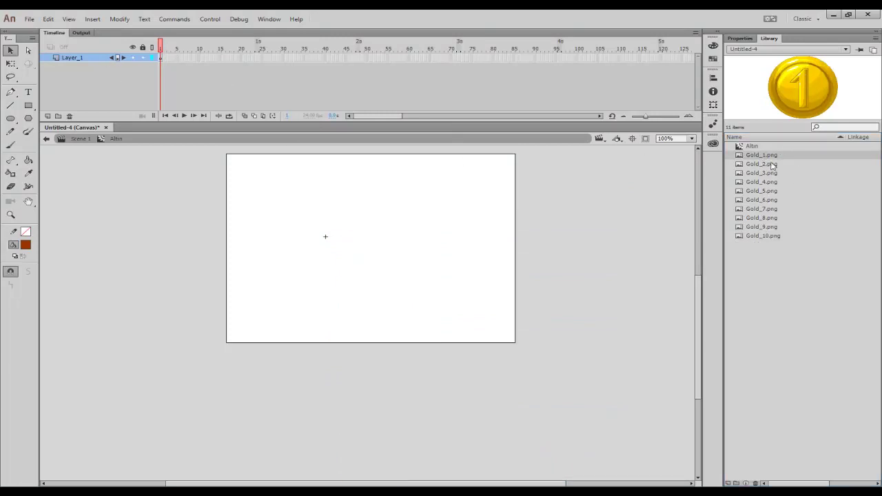
# Place Gold_1.png on frame 1, then add keyframes swapped to Gold_10.png and Gold_2.png.
pyautogui.moveTo(762, 155)
pyautogui.mouseDown()
pyautogui.moveTo(384, 236)
pyautogui.moveTo(379, 286)
pyautogui.mouseUp()
pyautogui.press('F6')
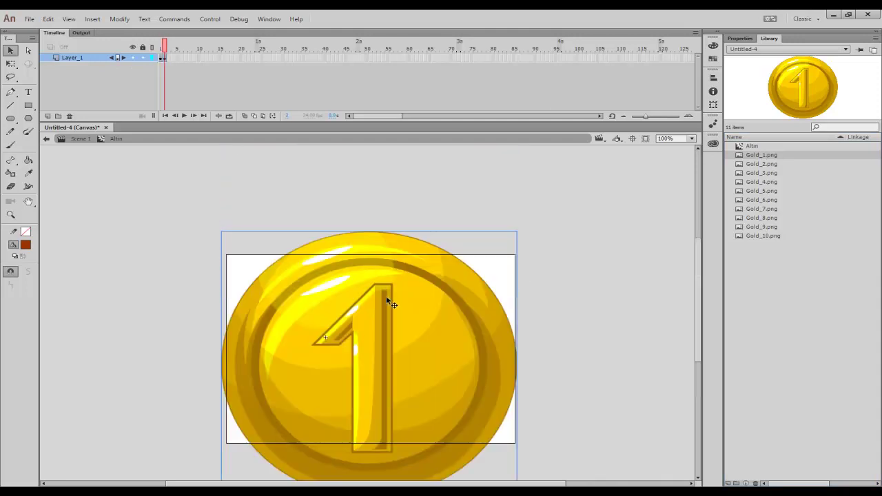
pyautogui.click(738, 38)
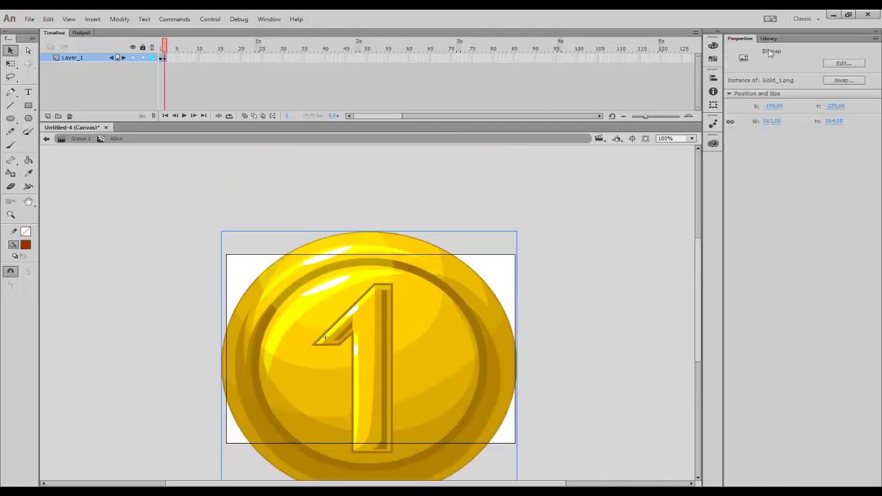
pyautogui.click(842, 80)
pyautogui.click(459, 173)
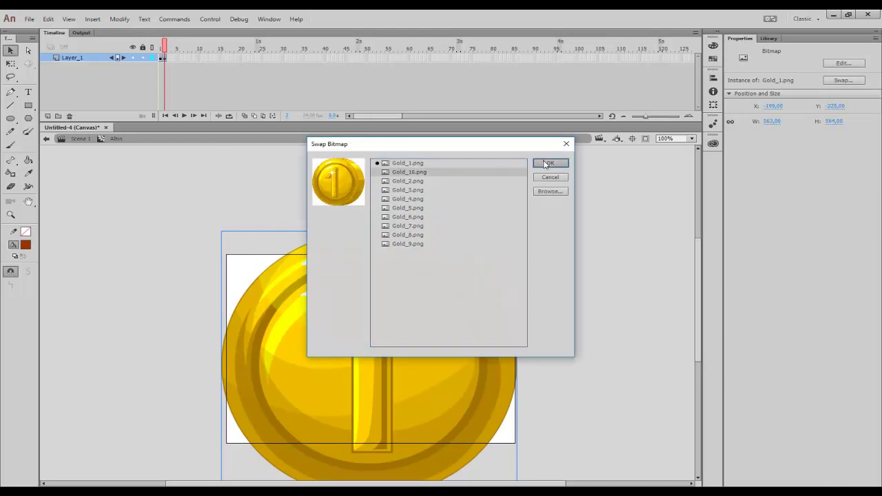
pyautogui.click(543, 164)
pyautogui.press('F6')
pyautogui.click(843, 80)
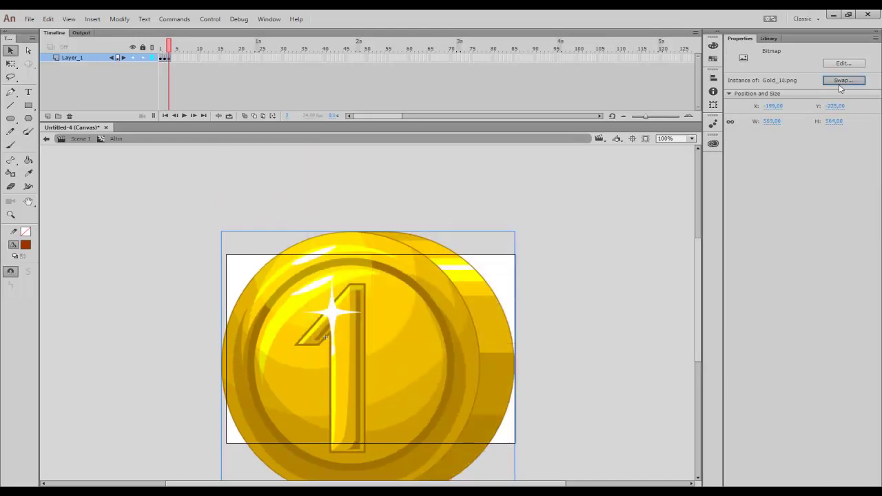
pyautogui.click(438, 181)
pyautogui.click(550, 162)
# Add three keyframes with the coin swapped to Gold_3.png, Gold_4.png and Gold_5.png.
pyautogui.press('F6')
pyautogui.click(840, 81)
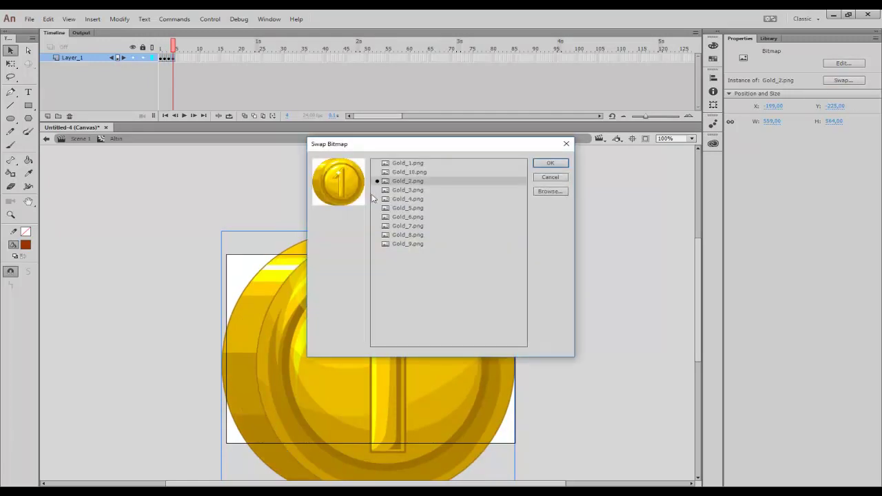
pyautogui.click(410, 189)
pyautogui.click(550, 163)
pyautogui.press('F6')
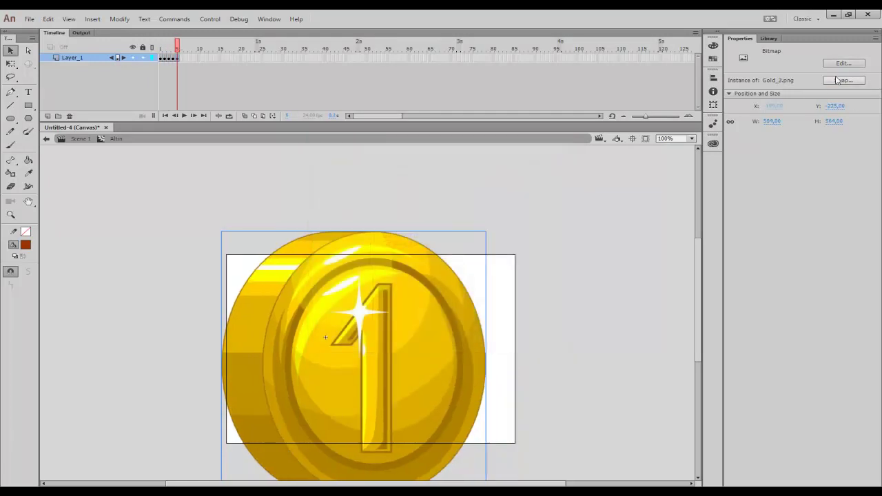
pyautogui.click(844, 80)
pyautogui.click(454, 198)
pyautogui.click(550, 163)
pyautogui.press('F6')
pyautogui.click(843, 80)
pyautogui.click(440, 207)
pyautogui.click(562, 162)
# Add keyframes with the coin swapped to Gold_6.png and Gold_7.png.
pyautogui.press('F6')
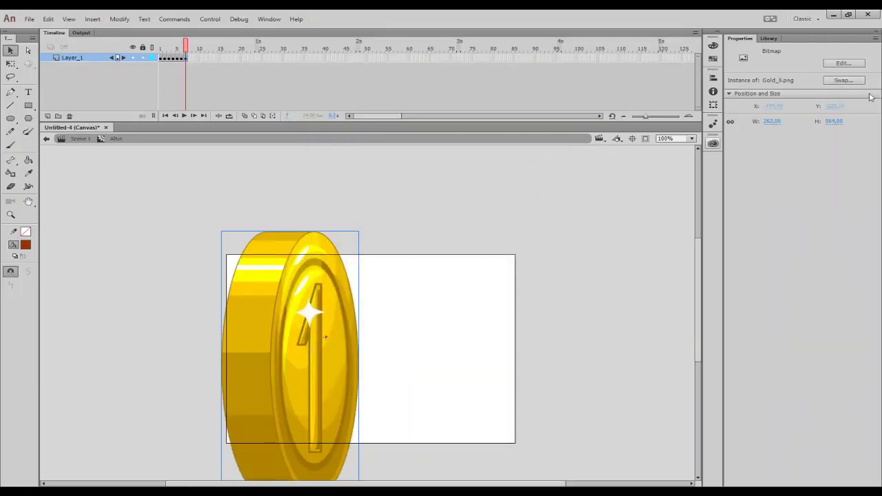
pyautogui.click(832, 81)
pyautogui.click(413, 216)
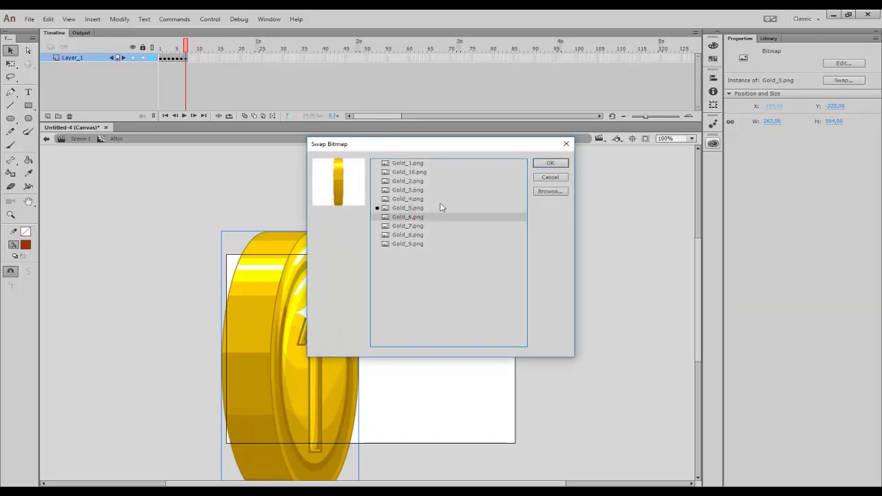
pyautogui.click(551, 163)
pyautogui.press('F6')
pyautogui.click(844, 80)
pyautogui.click(417, 226)
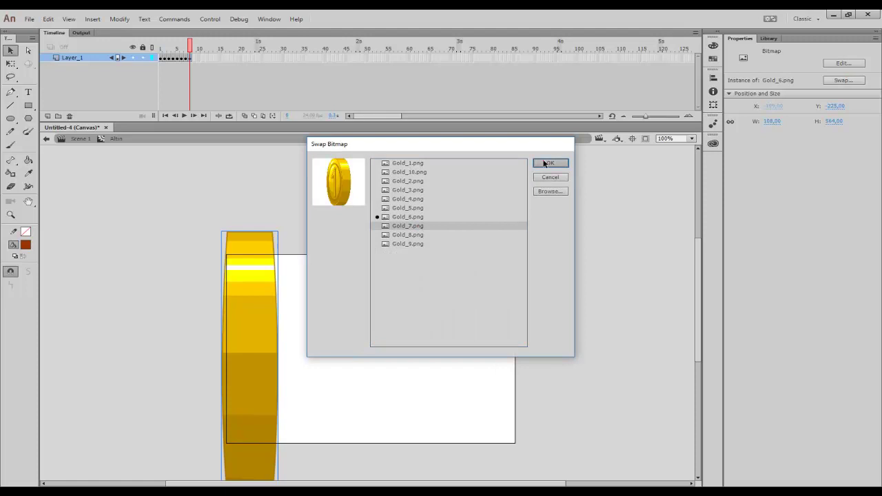
pyautogui.click(550, 163)
# Add the final keyframes with the coin swapped to Gold_8.png and Gold_9.png.
pyautogui.press('F6')
pyautogui.click(843, 81)
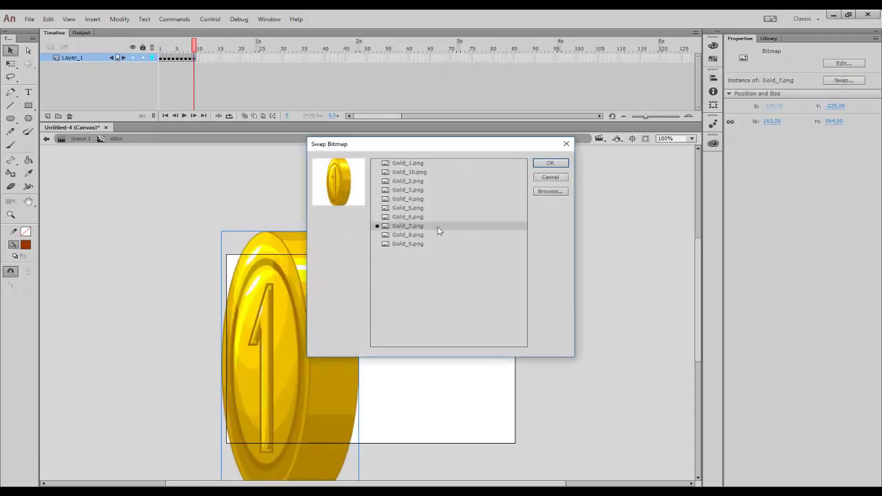
pyautogui.click(436, 235)
pyautogui.click(547, 165)
pyautogui.press('F6')
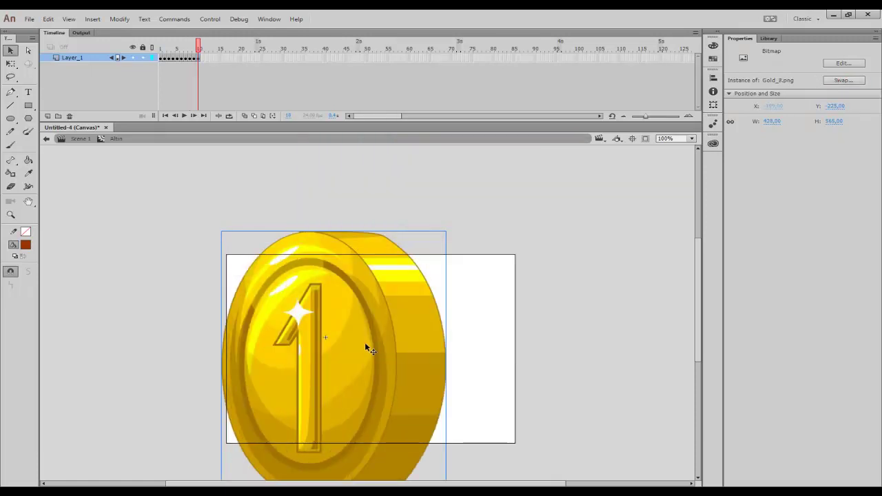
pyautogui.click(202, 58)
pyautogui.click(432, 316)
pyautogui.click(843, 80)
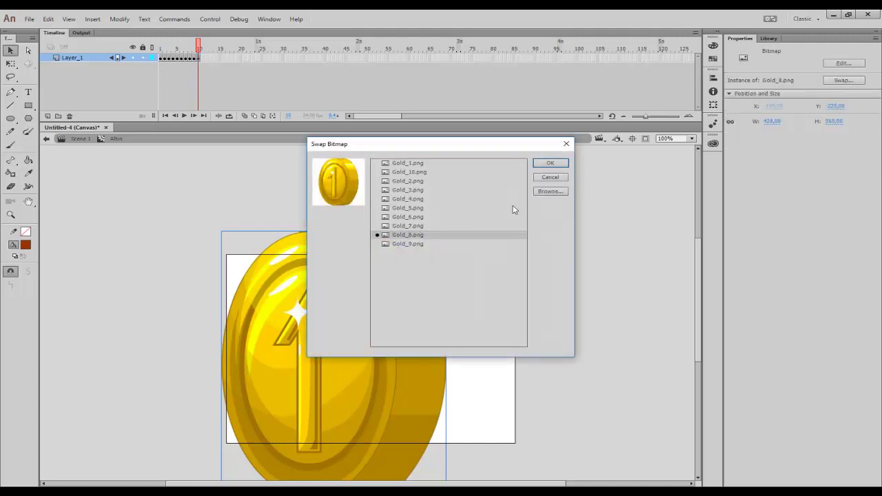
pyautogui.click(443, 244)
pyautogui.click(548, 163)
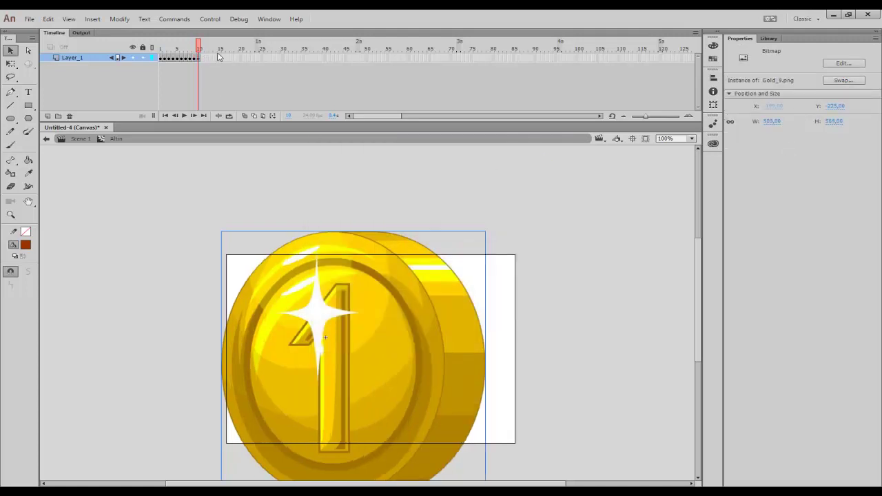
# Check frames 1, 3 and 12 and play back the coin spin.
pyautogui.click(185, 48)
pyautogui.moveTo(185, 48); pyautogui.dragTo(153, 53)
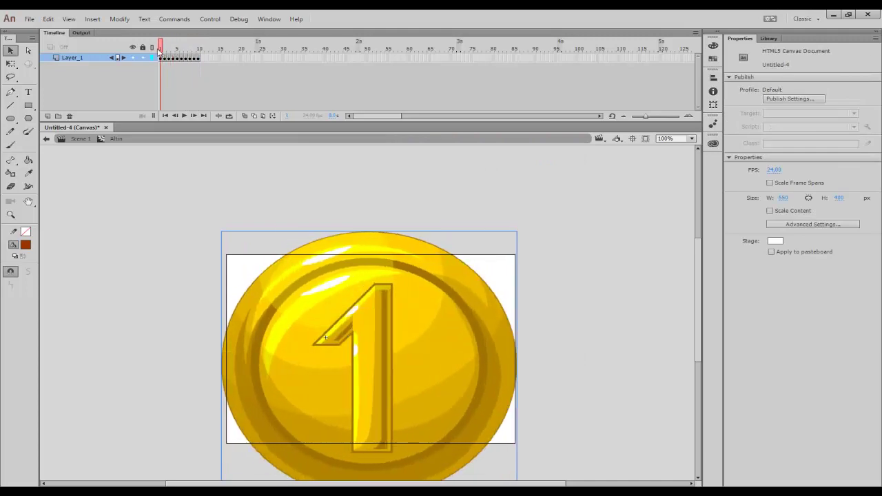
pyautogui.click(307, 372)
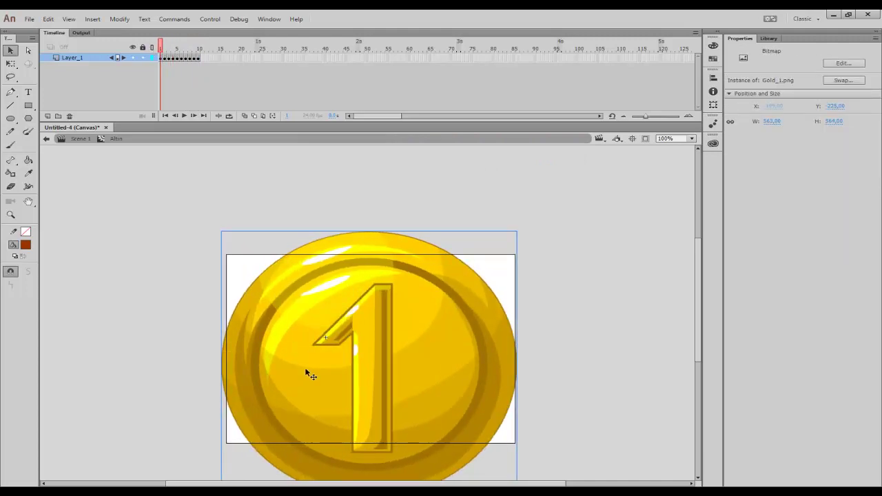
pyautogui.click(169, 50)
pyautogui.click(339, 343)
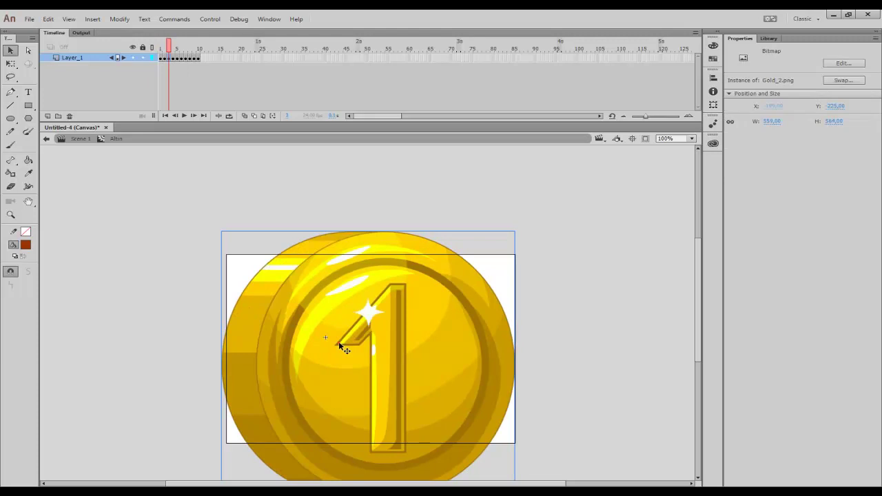
pyautogui.click(164, 58)
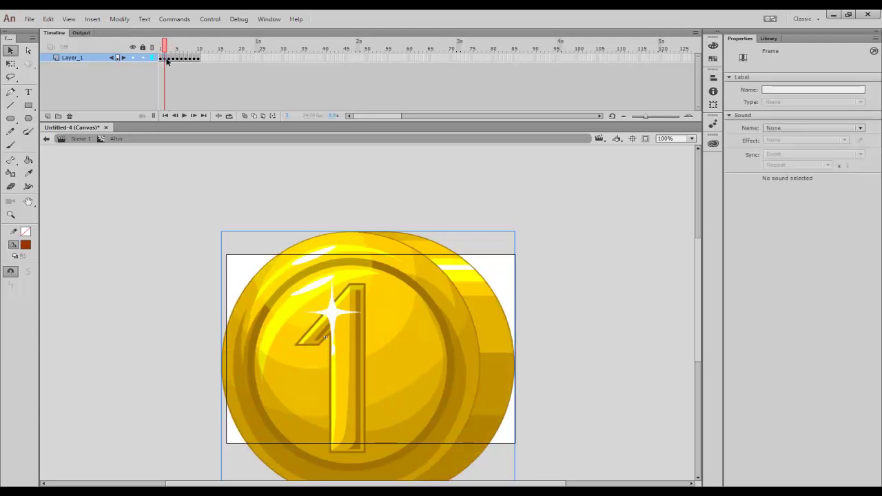
pyautogui.click(361, 386)
pyautogui.click(166, 61)
pyautogui.click(199, 60)
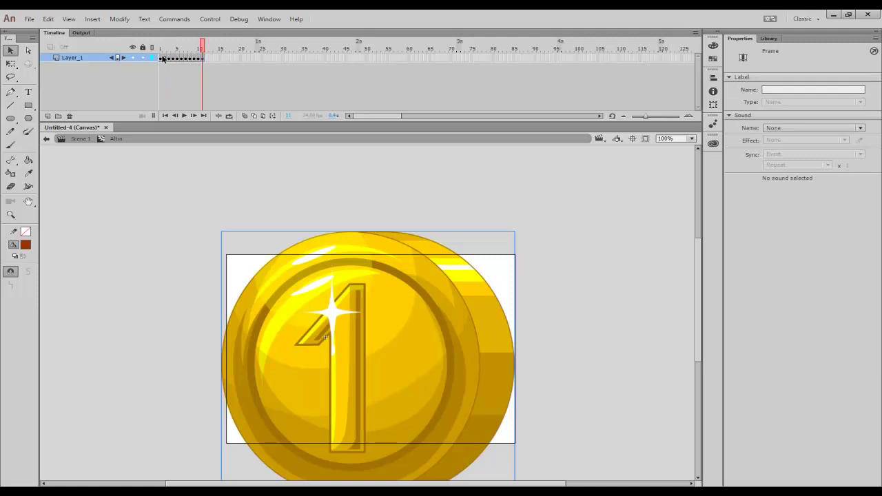
pyautogui.click(164, 59)
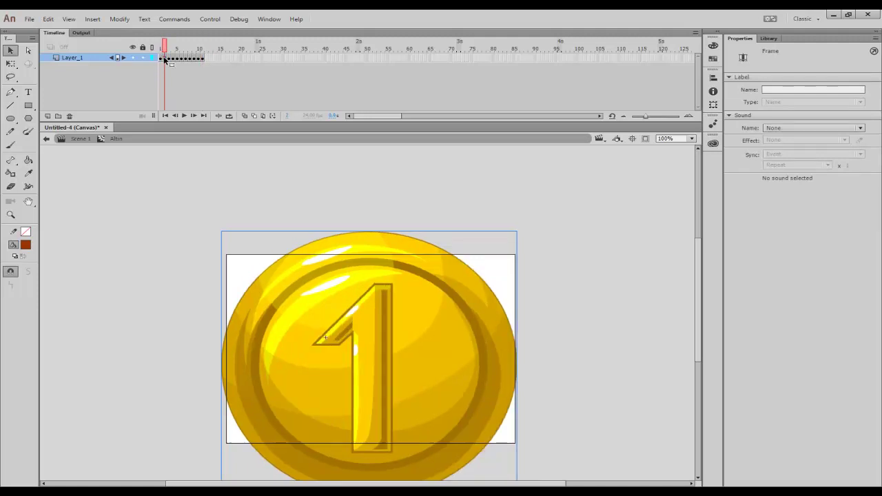
pyautogui.press('Return')
pyautogui.moveTo(163, 49)
pyautogui.mouseDown()
pyautogui.moveTo(205, 58)
pyautogui.moveTo(160, 55)
pyautogui.mouseUp()
pyautogui.click(217, 79)
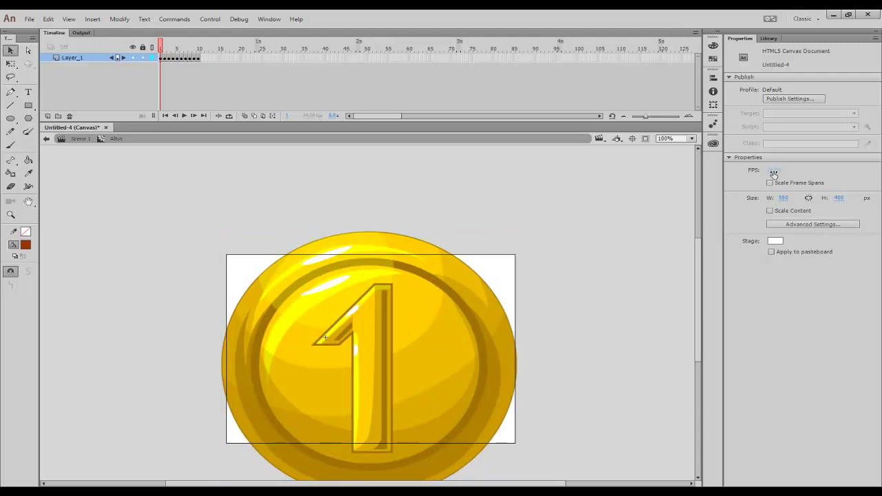
# Set the frame rate to 12 fps and test the movie in the browser.
pyautogui.click(775, 171)
pyautogui.write('12')
pyautogui.press('Return')
pyautogui.hotkey('ctrl', 'Return')
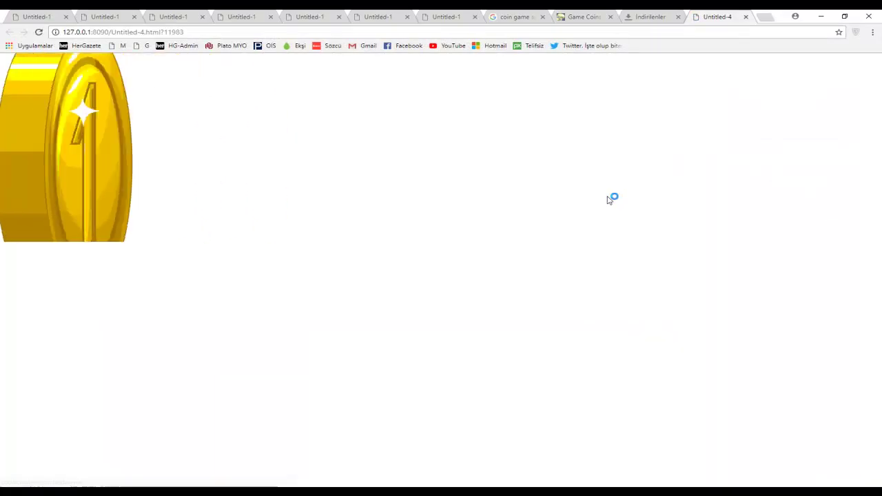
# Close the three extra Chrome tabs, then close the Untitled-4 preview.
pyautogui.middleClick(34, 19)
pyautogui.middleClick(35, 18)
pyautogui.middleClick(35, 18)
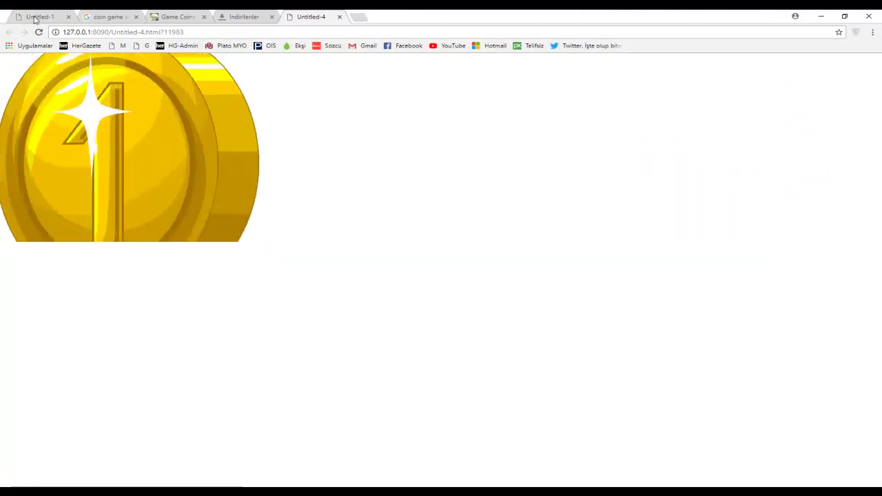
pyautogui.middleClick(34, 18)
pyautogui.middleClick(34, 19)
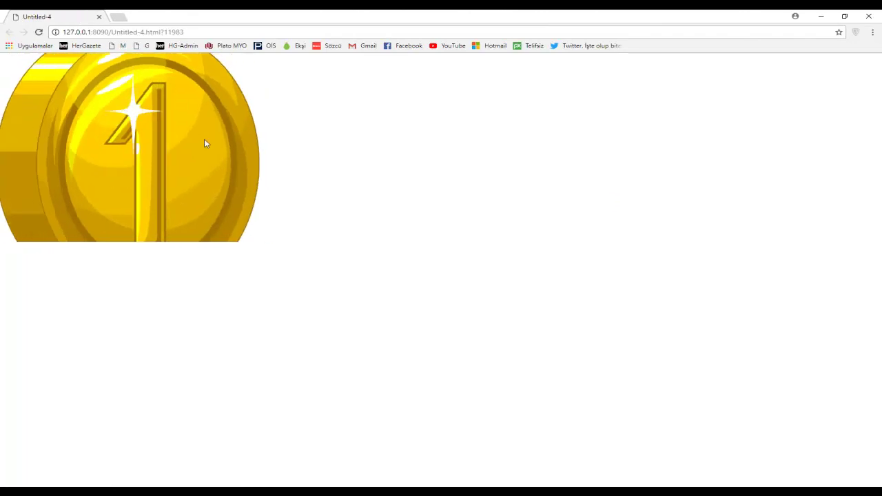
pyautogui.hotkey('ctrl', 'w')
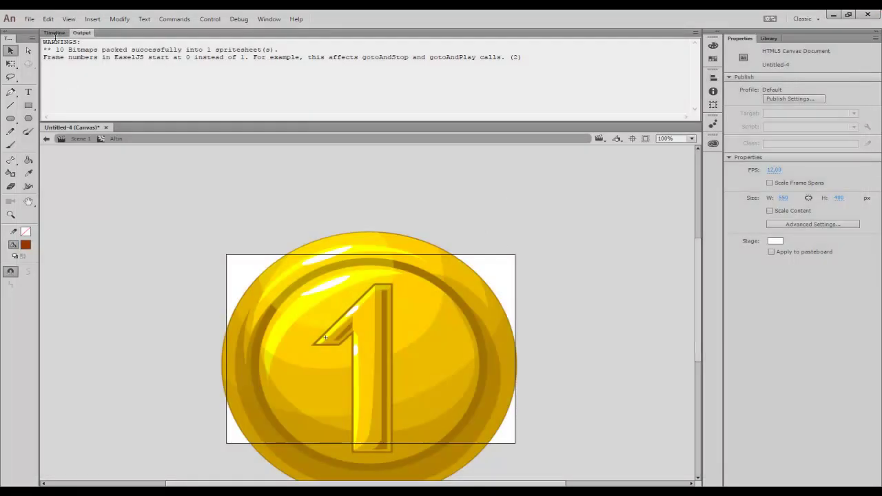
# Back on Scene 1, shrink the coin instance with the Free Transform tool.
pyautogui.click(55, 32)
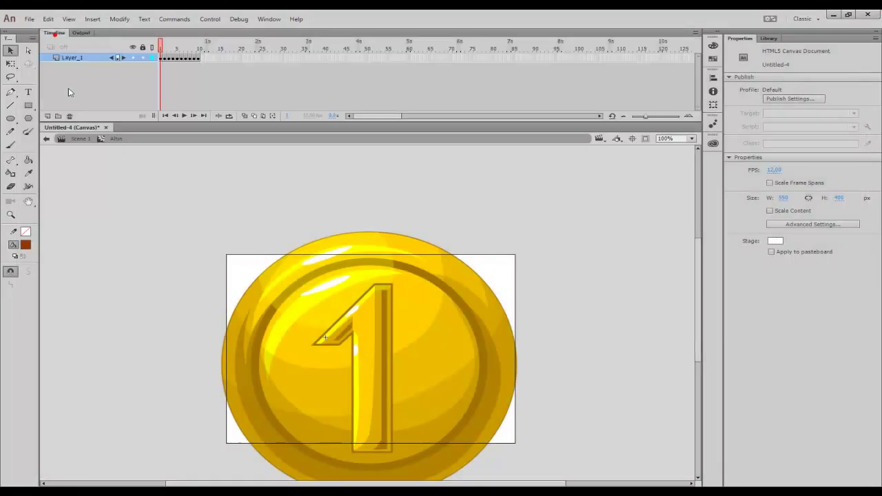
pyautogui.click(80, 139)
pyautogui.click(160, 270)
pyautogui.click(428, 322)
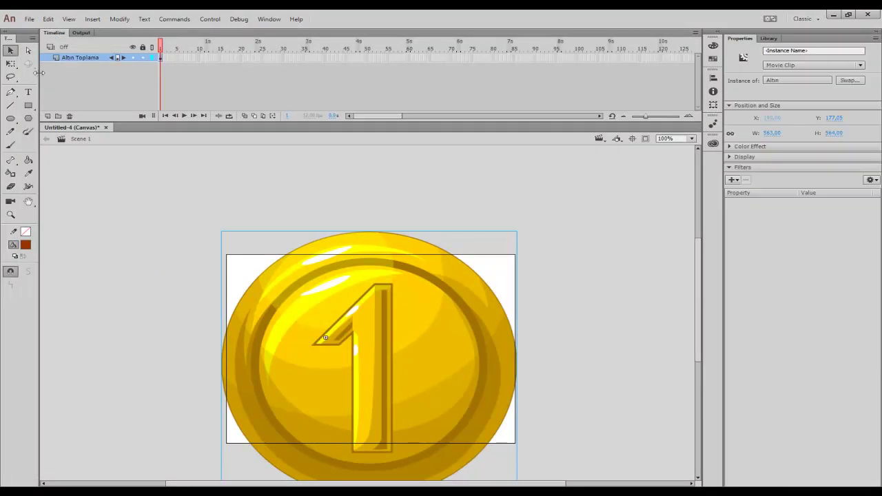
pyautogui.click(10, 64)
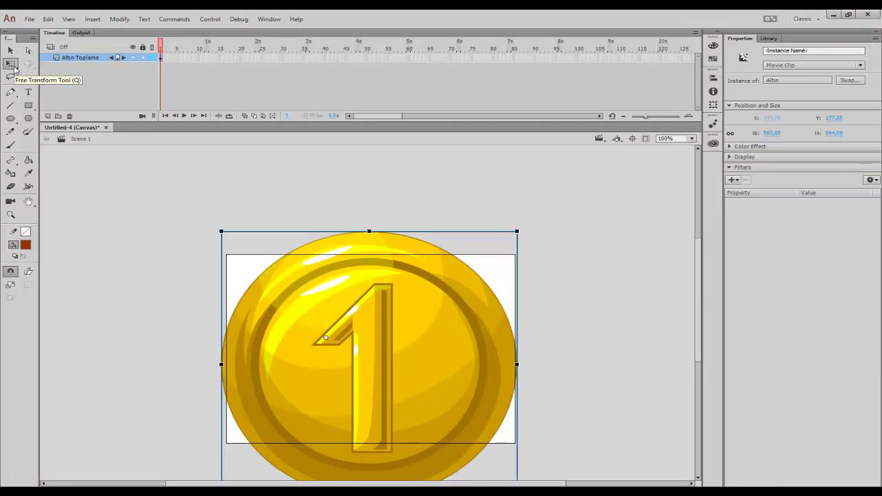
pyautogui.moveTo(517, 231); pyautogui.dragTo(346, 406)
pyautogui.moveTo(299, 435); pyautogui.dragTo(336, 322)
pyautogui.moveTo(354, 293); pyautogui.dragTo(290, 356)
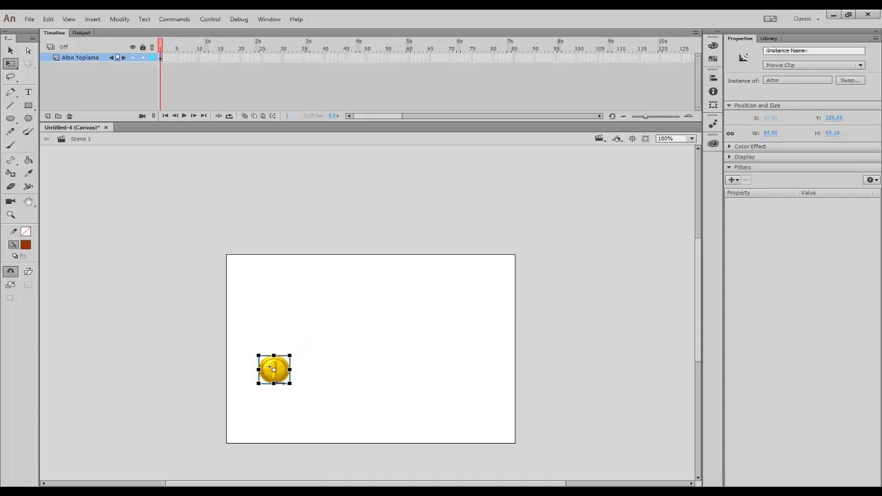
# Move the shrunken coin up and right, then republish the movie.
pyautogui.click(11, 50)
pyautogui.click(398, 334)
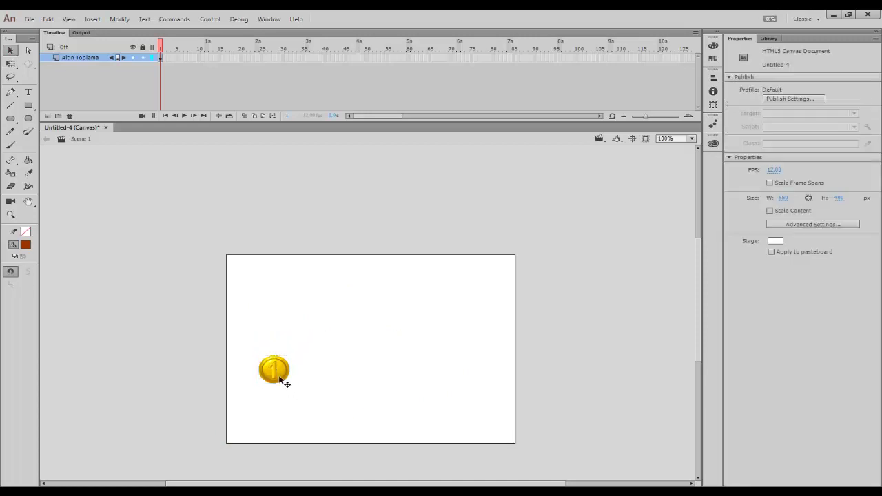
pyautogui.moveTo(279, 376); pyautogui.dragTo(312, 335)
pyautogui.click(427, 370)
pyautogui.hotkey('ctrl', 'Return')
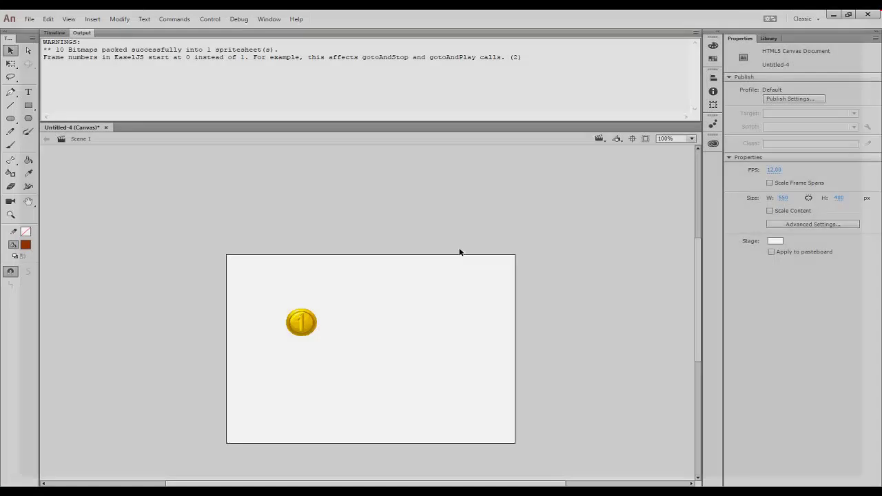
# Close the browser preview and scrub through the coin symbol's spin frames.
pyautogui.click(868, 16)
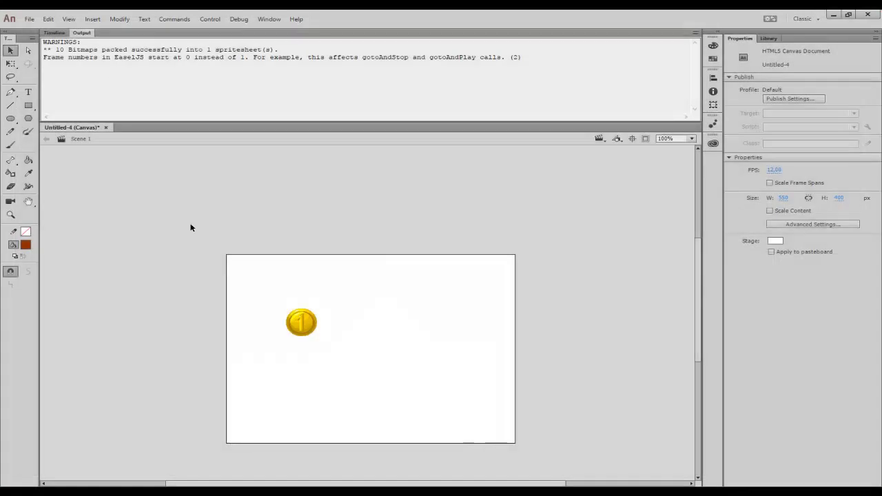
pyautogui.click(61, 33)
pyautogui.click(305, 319)
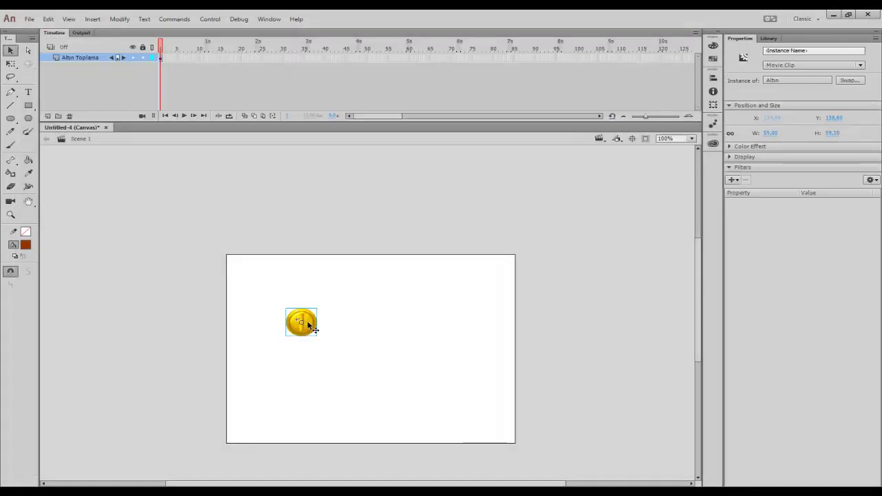
pyautogui.doubleClick(309, 325)
pyautogui.moveTo(161, 48)
pyautogui.mouseDown()
pyautogui.moveTo(184, 53)
pyautogui.moveTo(162, 52)
pyautogui.mouseUp()
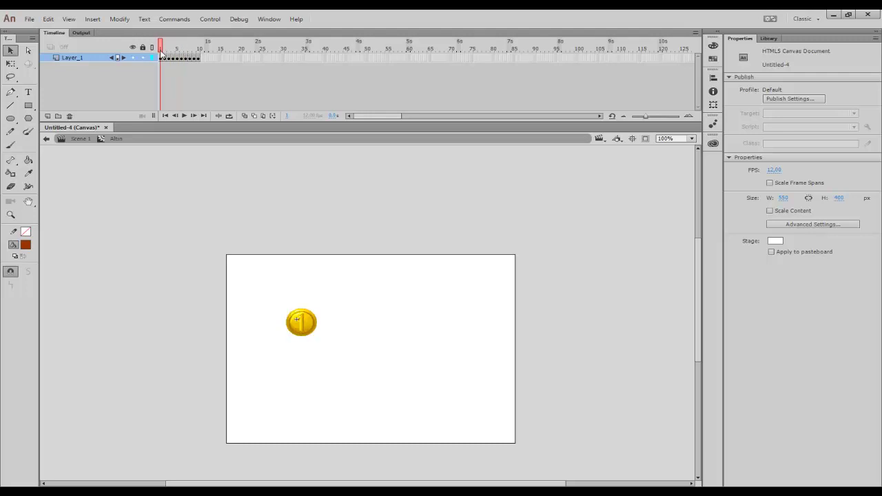
pyautogui.click(80, 139)
# Move the coin left to about X 65.8, Y 168.6 and reselect it.
pyautogui.click(441, 360)
pyautogui.moveTo(311, 335)
pyautogui.mouseDown()
pyautogui.moveTo(274, 398)
pyautogui.moveTo(285, 329)
pyautogui.moveTo(285, 341)
pyautogui.mouseUp()
pyautogui.click(390, 352)
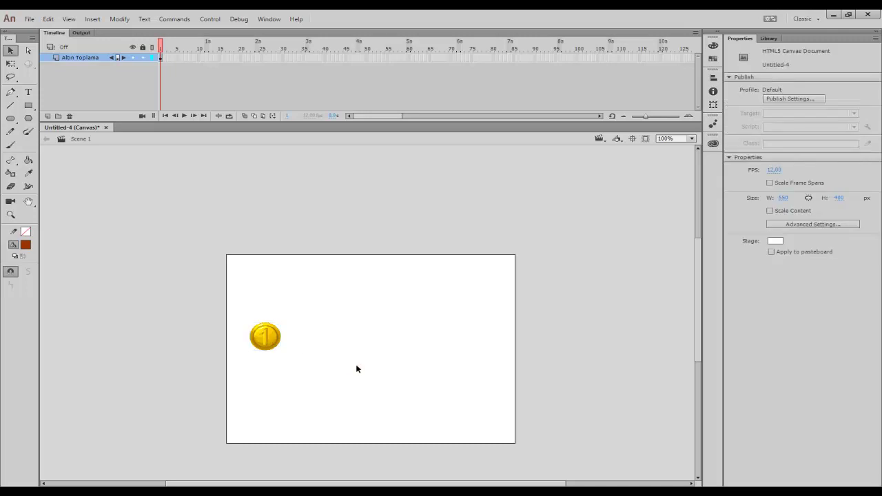
pyautogui.click(280, 347)
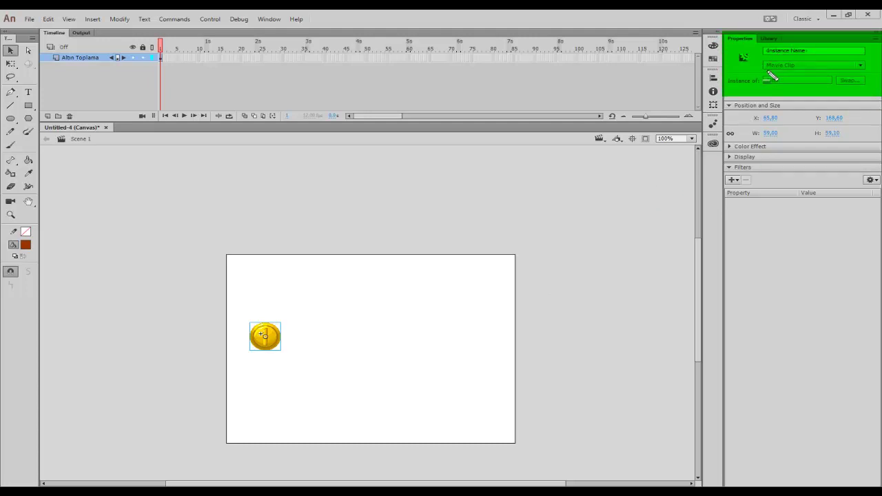
# Enter 'butonum' as the coin's instance name and reselect the coin to verify it.
pyautogui.click(814, 51)
pyautogui.write('butonum')
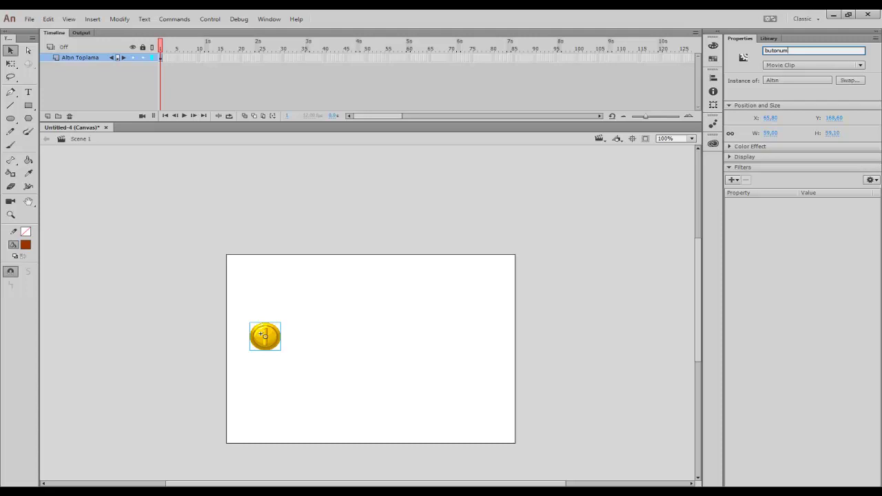
pyautogui.click(563, 162)
pyautogui.click(274, 336)
pyautogui.click(481, 293)
pyautogui.click(270, 335)
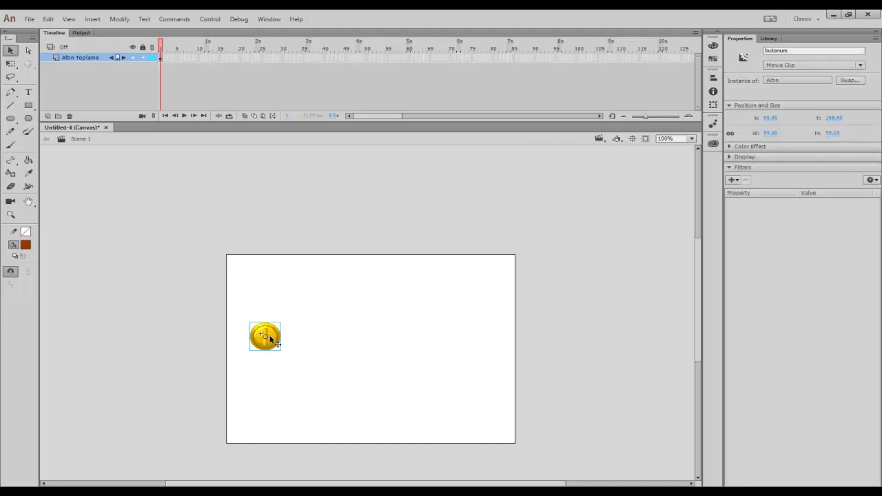
# Add Layer_2, rename it 'Javascript', and select its frame 1.
pyautogui.click(49, 117)
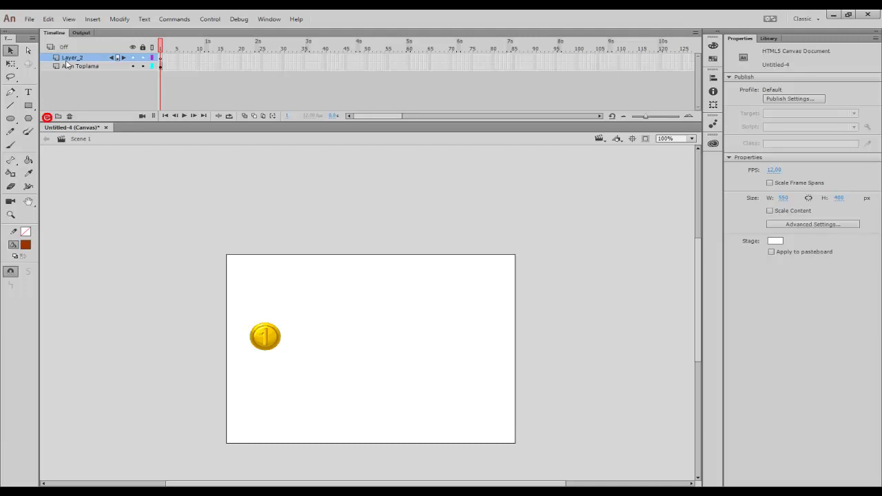
pyautogui.doubleClick(74, 58)
pyautogui.write('Javascript')
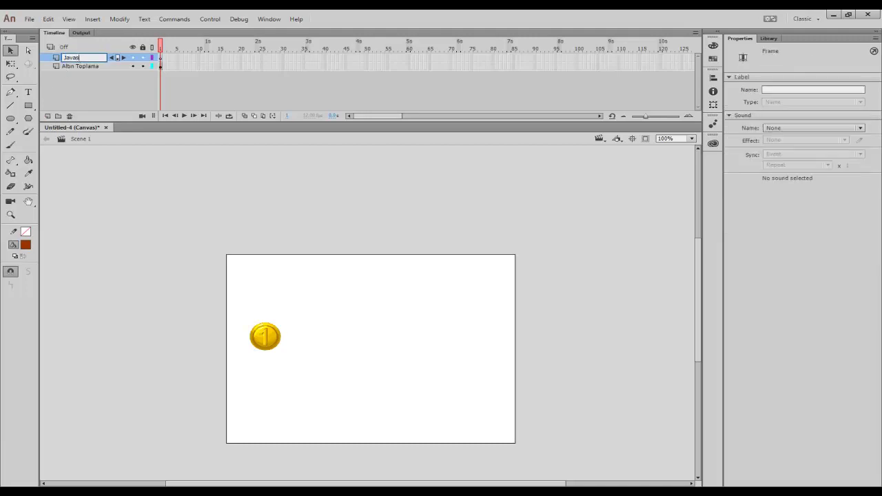
pyautogui.click(102, 79)
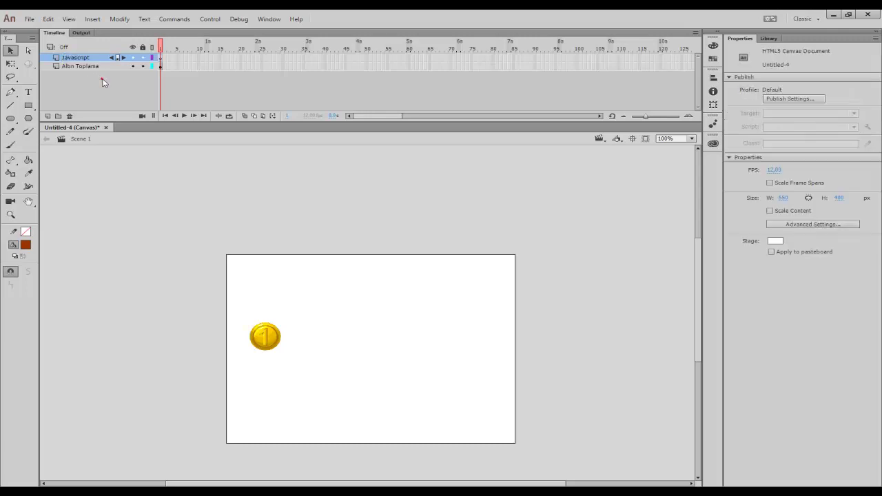
pyautogui.click(160, 59)
# Open the Actions panel with F9, widen and reposition it, and enlarge the code font.
pyautogui.press('F9')
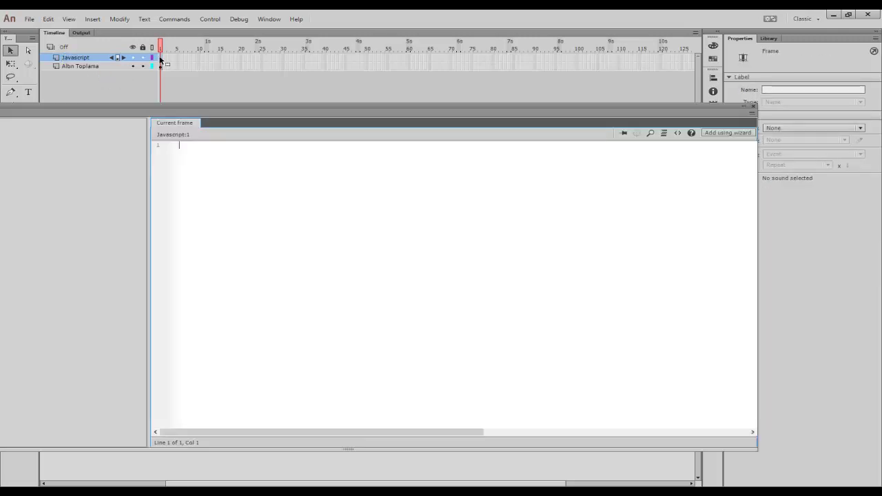
pyautogui.moveTo(150, 169); pyautogui.dragTo(21, 168)
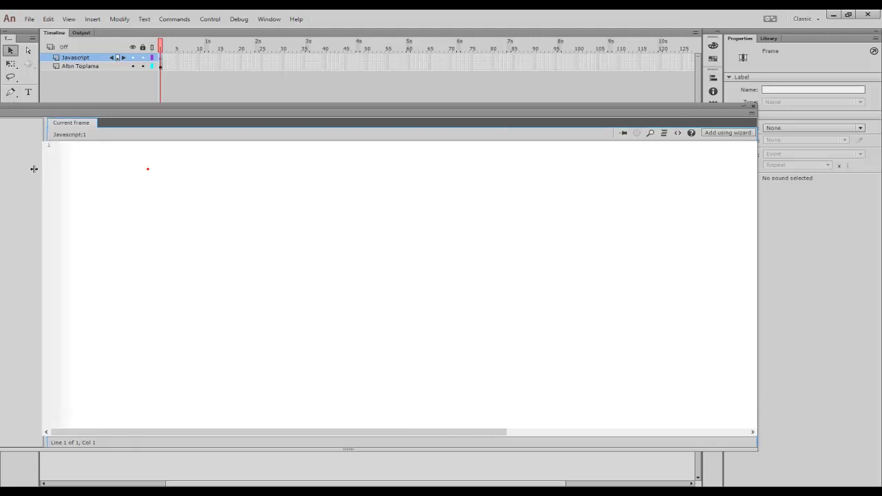
pyautogui.moveTo(171, 105); pyautogui.dragTo(179, 93)
pyautogui.click(218, 151)
pyautogui.hotkey('ctrl', '=')
pyautogui.hotkey('ctrl', '=')
pyautogui.click(192, 135)
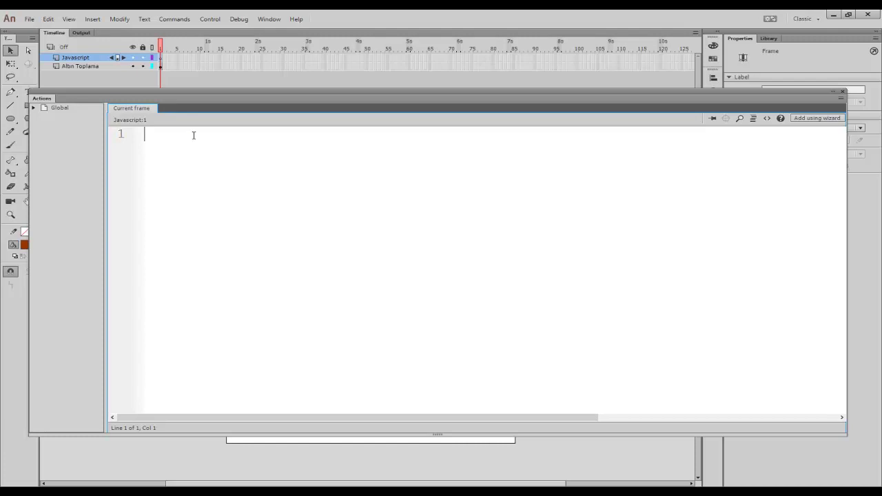
# Type this.butonum.addEventListener on line 1, fixing the misspellings along the way.
pyautogui.write('this.butonum')
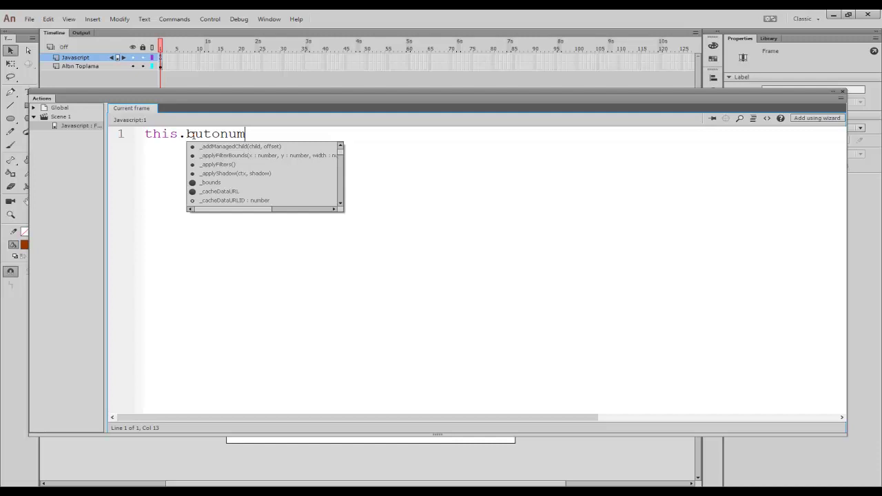
pyautogui.write('.addEve')
pyautogui.press('BackSpace')
pyautogui.press('BackSpace')
pyautogui.write('ntLi')
pyautogui.press('BackSpace')
pyautogui.write('istener')
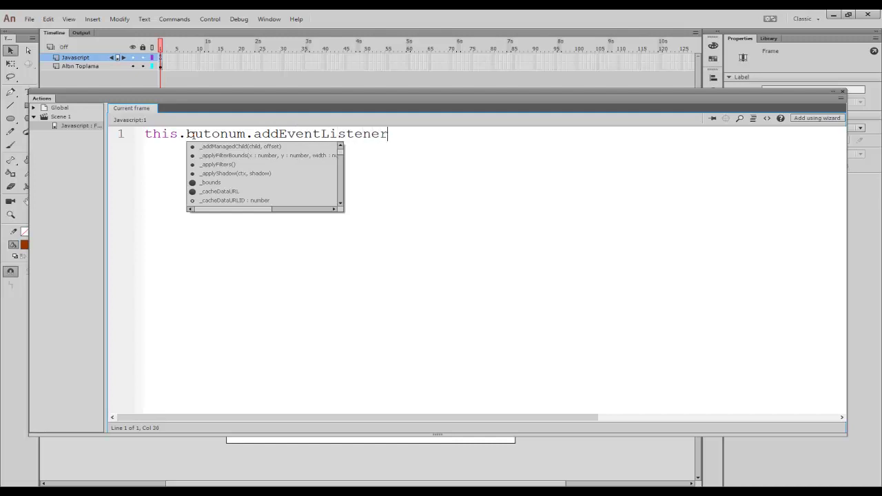
pyautogui.click(245, 260)
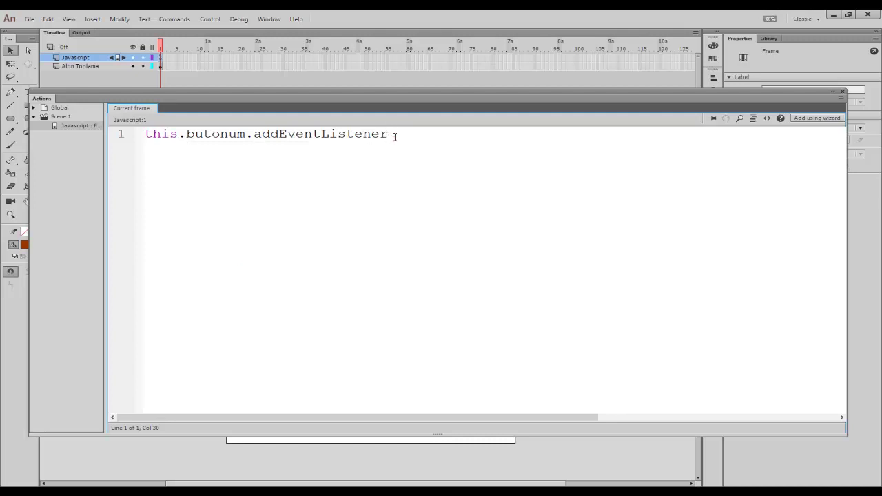
# Complete the line with ("click", butonuGizle.bind(this));.
pyautogui.write('("click",')
pyautogui.write('butonuGizle')
pyautogui.moveTo(472, 134); pyautogui.dragTo(567, 140)
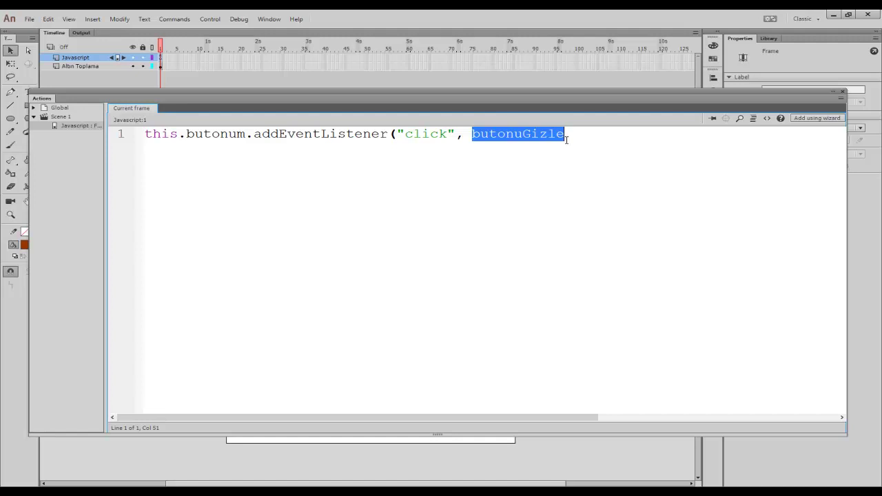
pyautogui.click(566, 140)
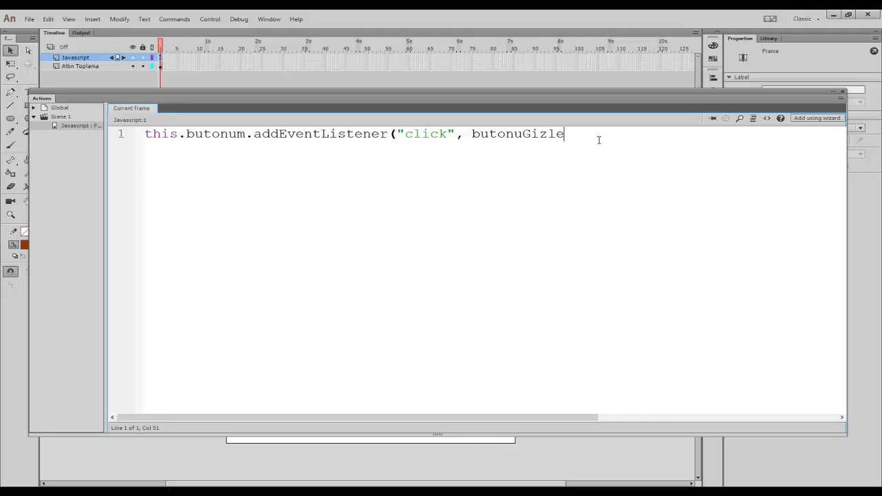
pyautogui.moveTo(522, 133); pyautogui.dragTo(546, 133)
pyautogui.click(571, 133)
pyautogui.write('bind')
pyautogui.write('(this)')
pyautogui.write(')')
pyautogui.write(';')
# Declare function butonuGizle() with an opening brace below the listener line.
pyautogui.press('Return')
pyautogui.press('Return')
pyautogui.write('function')
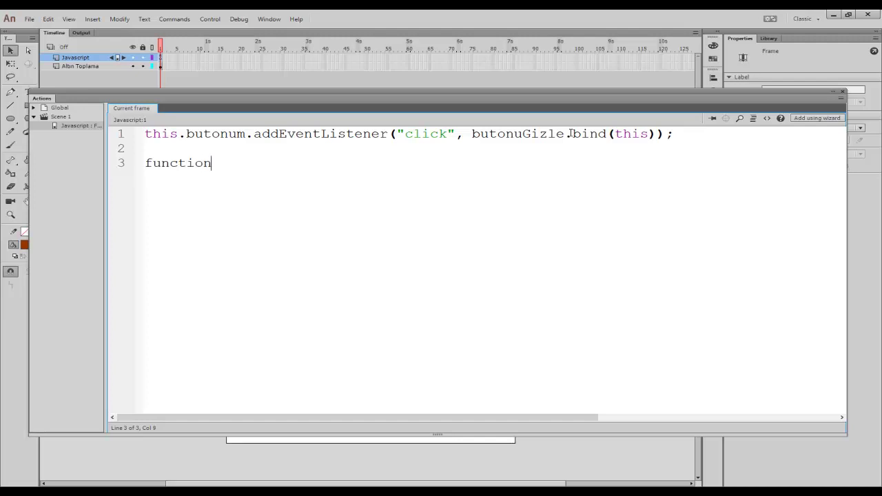
pyautogui.write(' butonuGizle')
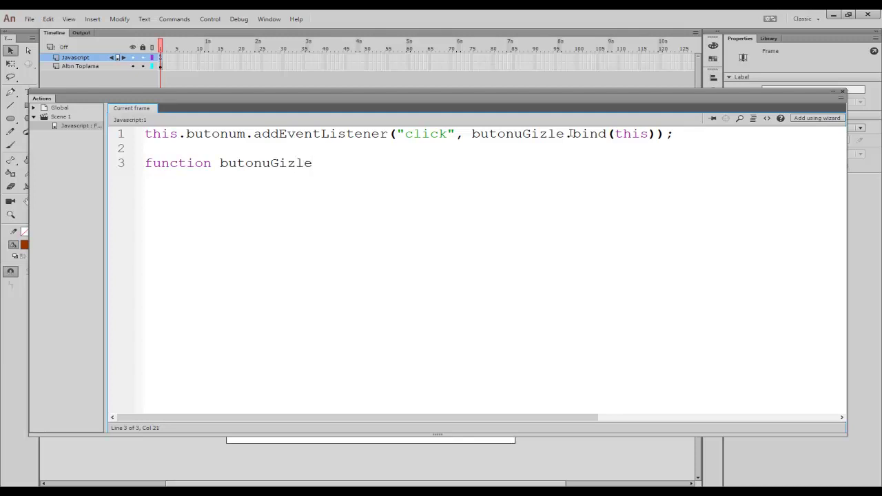
pyautogui.write('()')
pyautogui.press('Return')
pyautogui.press('Return')
pyautogui.write('{')
pyautogui.press('Return')
# Write the function body this.butonum.visible = false;, correcting typos.
pyautogui.write('this.butonuG')
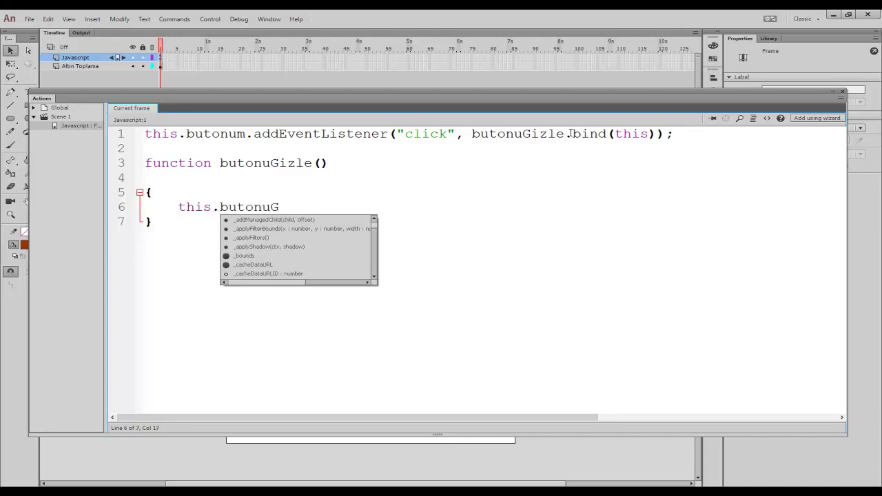
pyautogui.press('BackSpace')
pyautogui.write('m')
pyautogui.write('visi')
pyautogui.press('BackSpace')
pyautogui.press('BackSpace')
pyautogui.press('BackSpace')
pyautogui.press('BackSpace')
pyautogui.write('.visible')
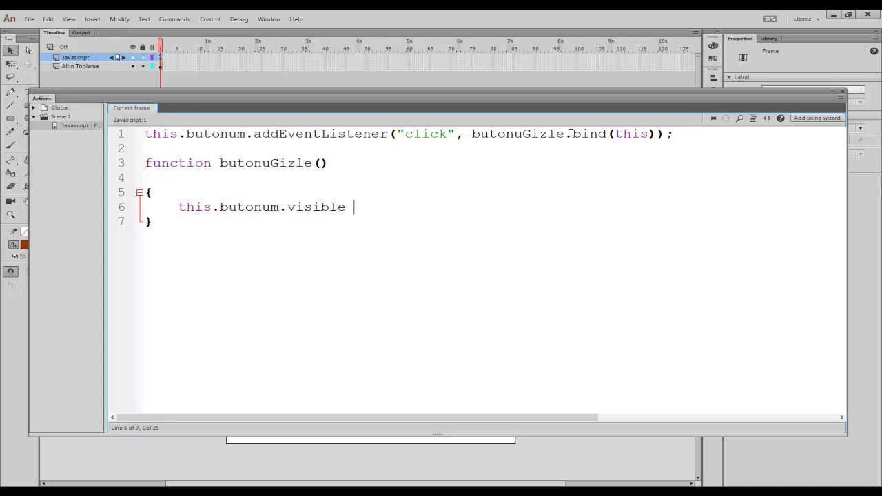
pyautogui.write(' = false;')
# Test the movie in Chrome, confirm the clicked coin vanishes, and return to Animate.
pyautogui.hotkey('ctrl', 'Return')
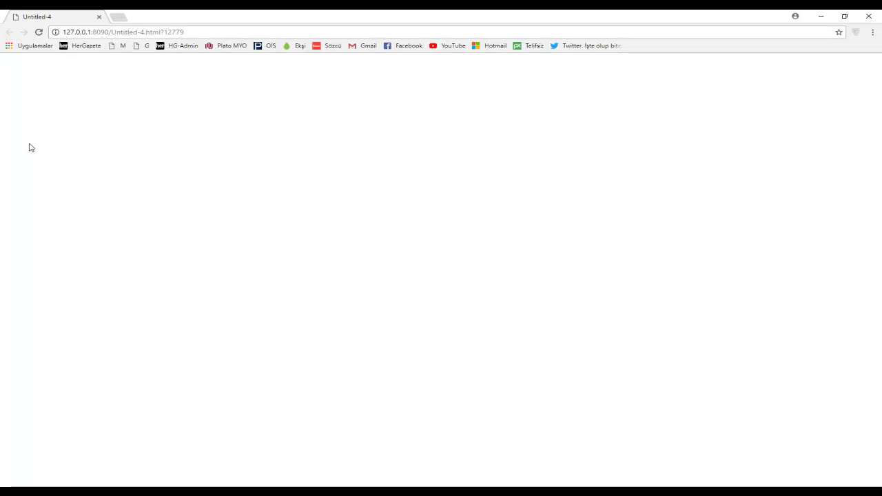
pyautogui.click(821, 16)
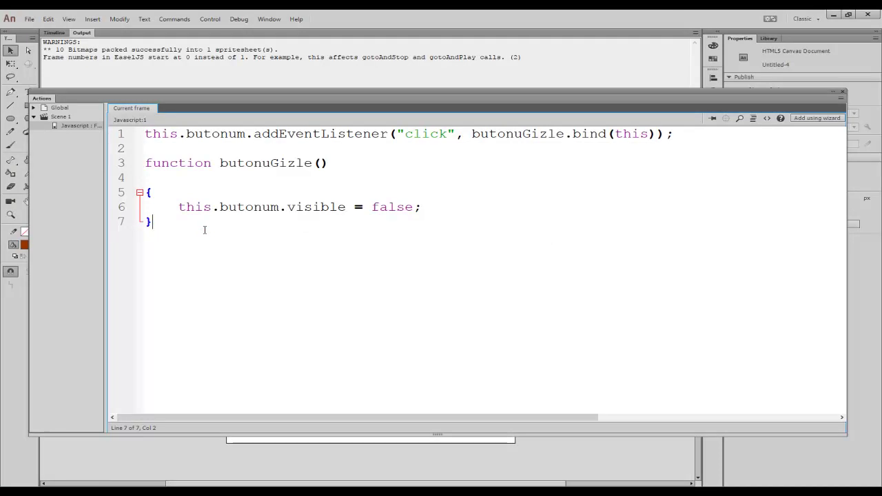
pyautogui.hotkey('ctrl', 'Return')
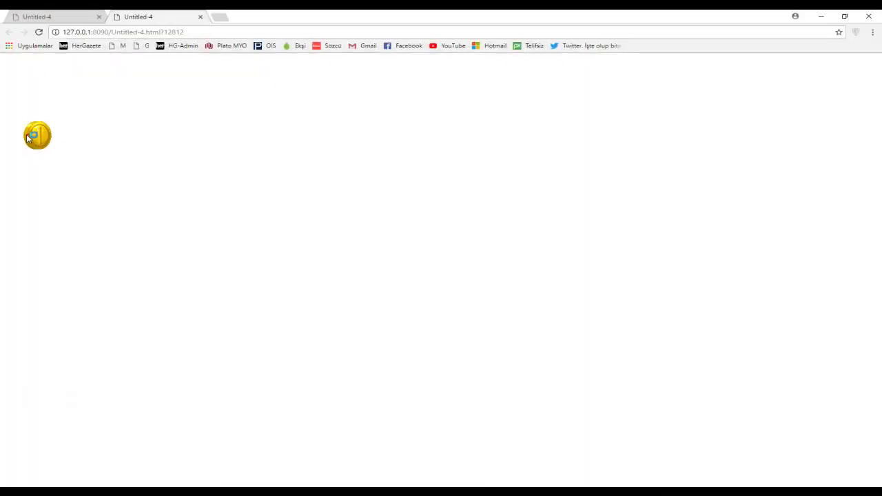
pyautogui.click(41, 133)
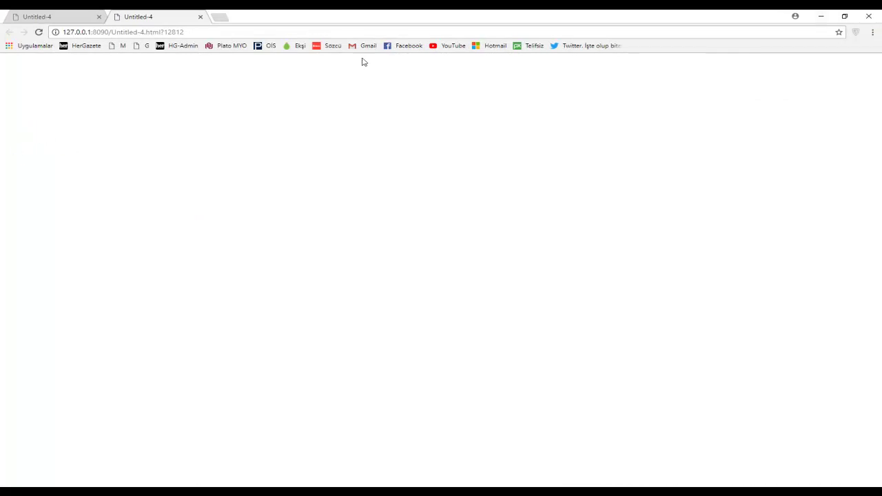
pyautogui.click(821, 15)
pyautogui.click(221, 220)
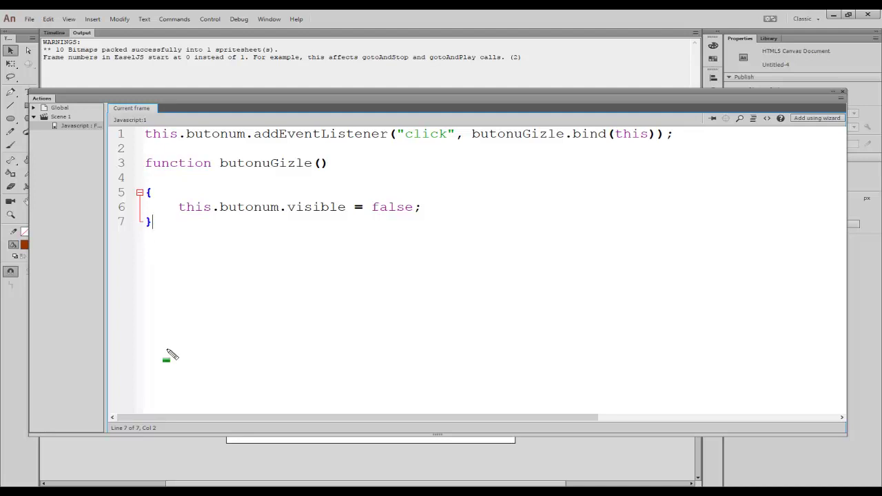
# Highlight this.butonum, butonuGizle, .bind(this) and the function declaration to review the code.
pyautogui.moveTo(142, 134); pyautogui.dragTo(465, 146)
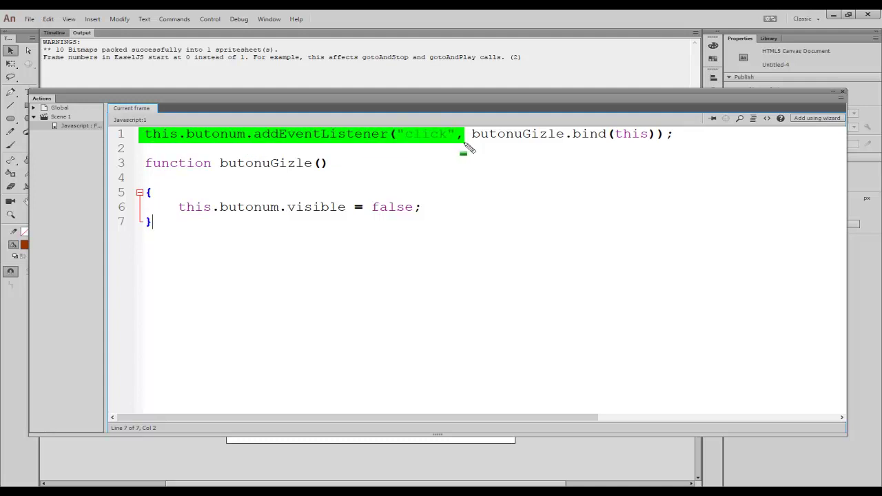
pyautogui.moveTo(468, 128)
pyautogui.mouseDown()
pyautogui.moveTo(492, 141)
pyautogui.moveTo(597, 143)
pyautogui.moveTo(561, 148)
pyautogui.mouseUp()
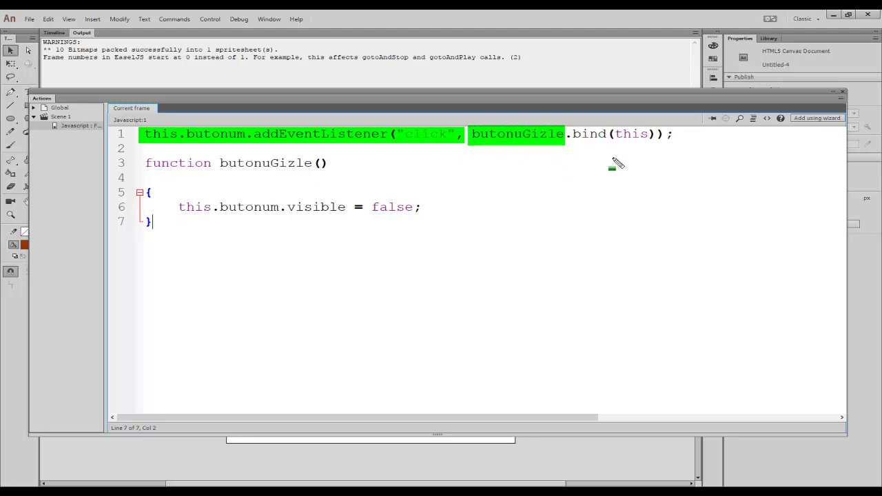
pyautogui.moveTo(571, 133); pyautogui.dragTo(661, 147)
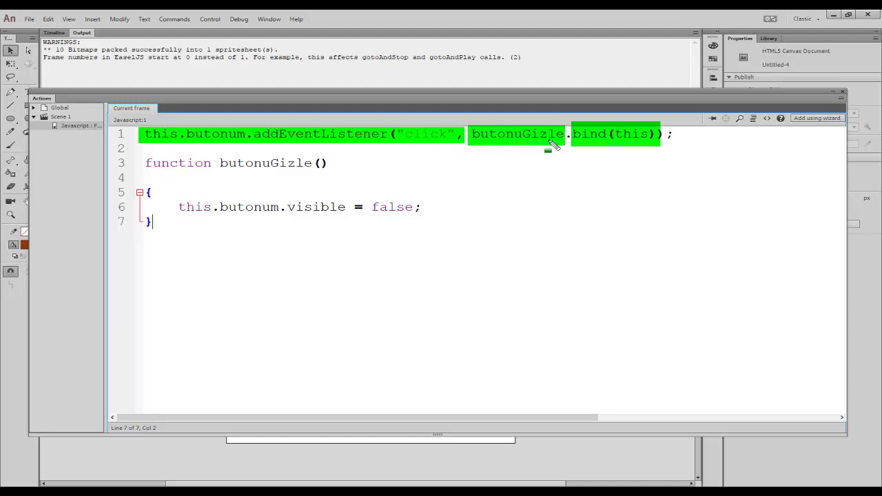
pyautogui.moveTo(220, 168); pyautogui.dragTo(309, 167)
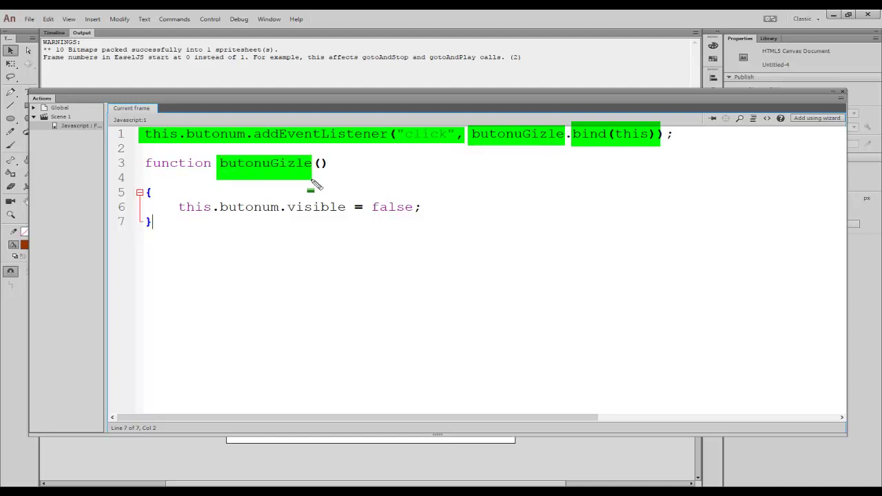
pyautogui.moveTo(145, 168); pyautogui.dragTo(212, 167)
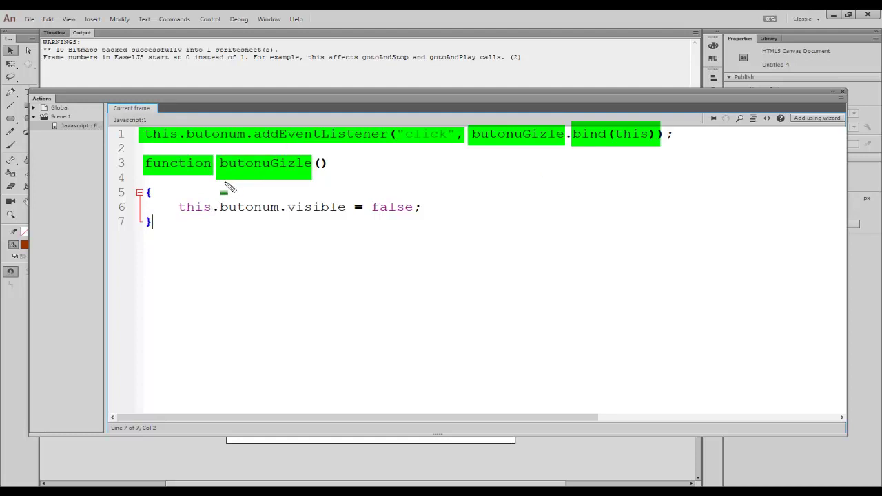
pyautogui.moveTo(168, 206)
pyautogui.mouseDown()
pyautogui.moveTo(276, 219)
pyautogui.moveTo(393, 215)
pyautogui.moveTo(415, 226)
pyautogui.mouseUp()
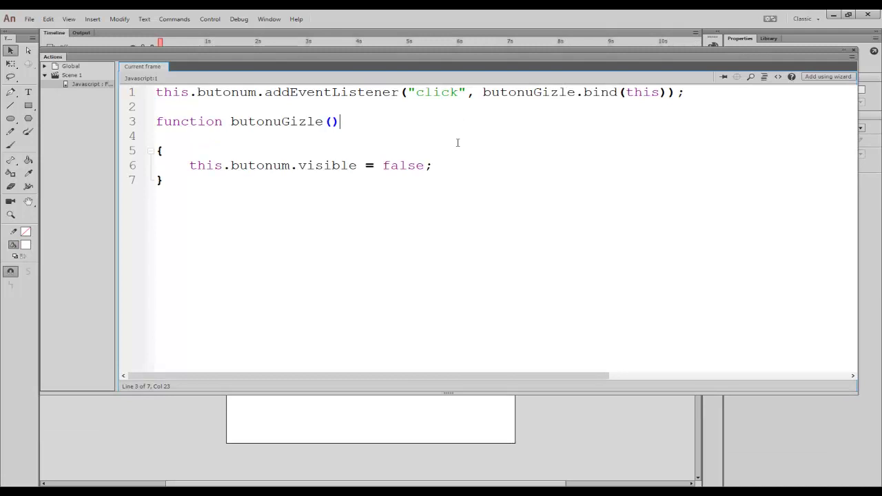
# Change the handler line to this.butonum.alpha = 0.5 and test the movie in Chrome.
pyautogui.moveTo(299, 166); pyautogui.dragTo(357, 165)
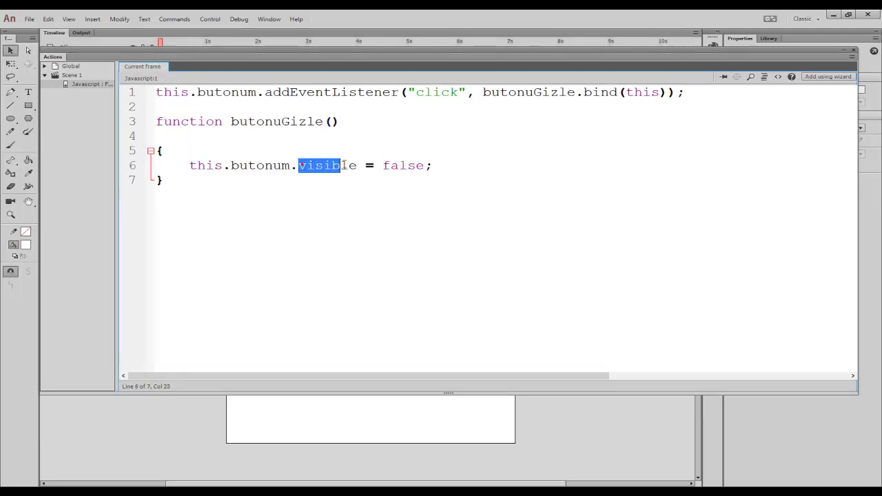
pyautogui.write('alpha')
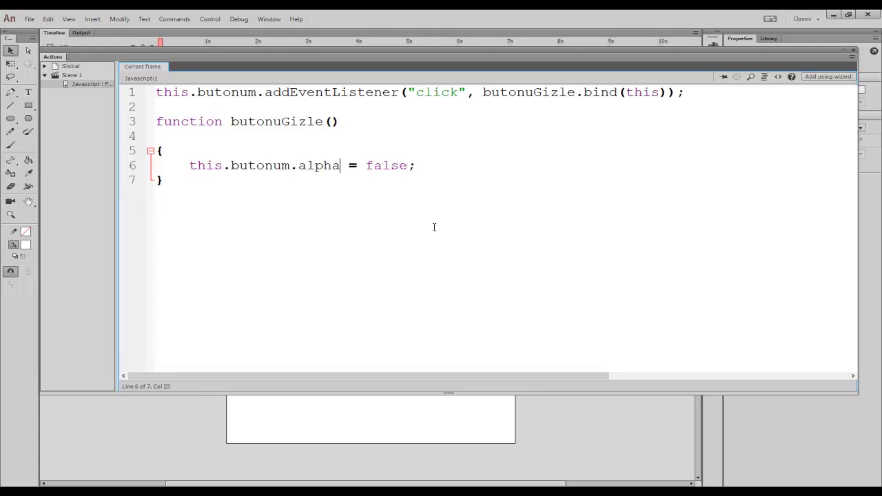
pyautogui.moveTo(366, 165); pyautogui.dragTo(408, 168)
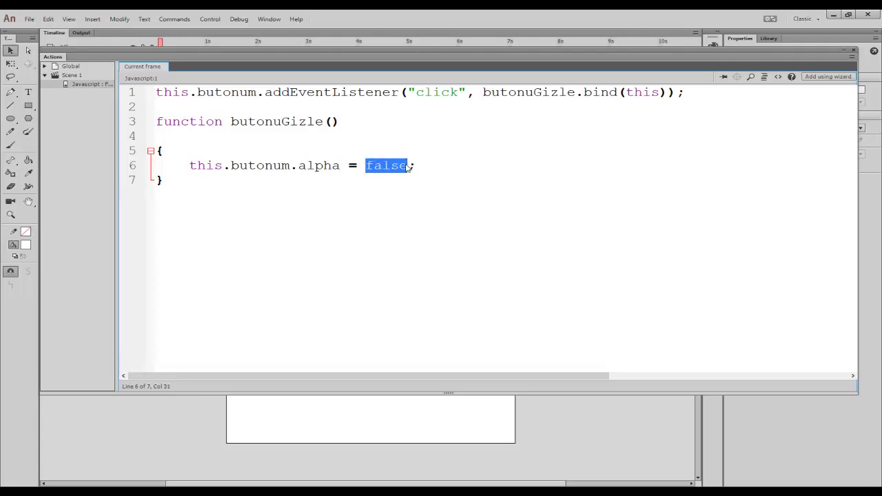
pyautogui.write('0.5')
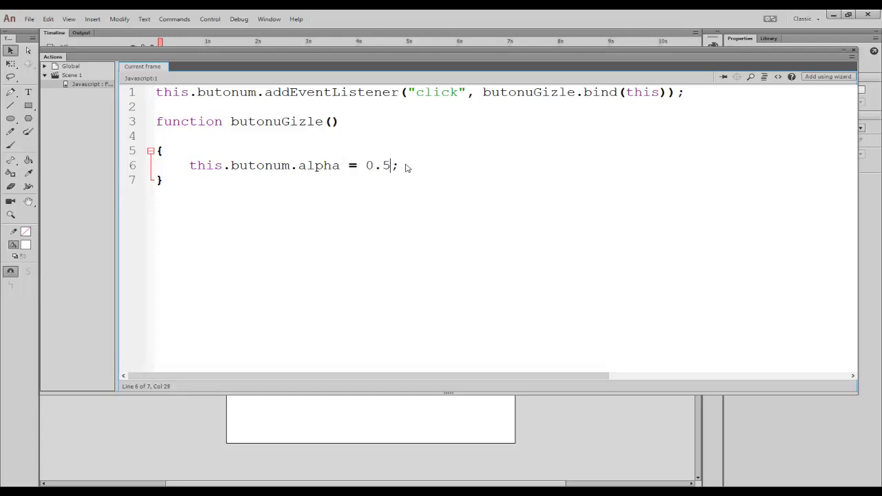
pyautogui.hotkey('ctrl', 'Return')
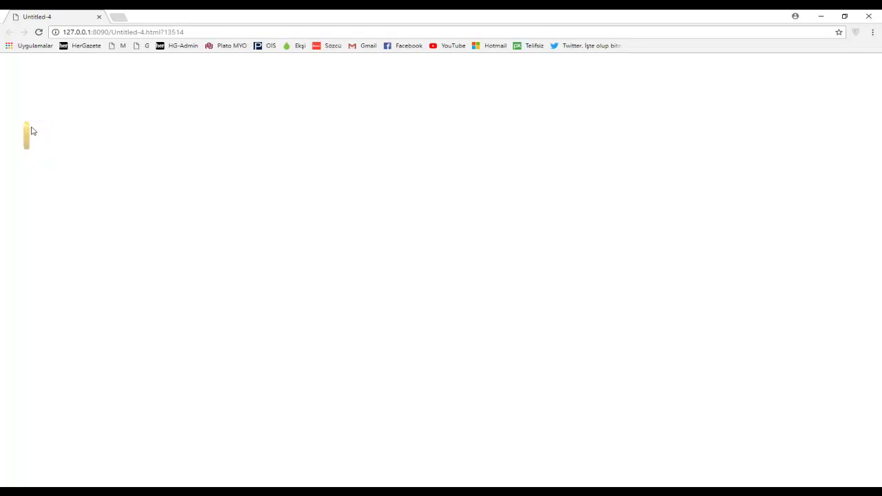
pyautogui.press('F6')
pyautogui.press('F6')
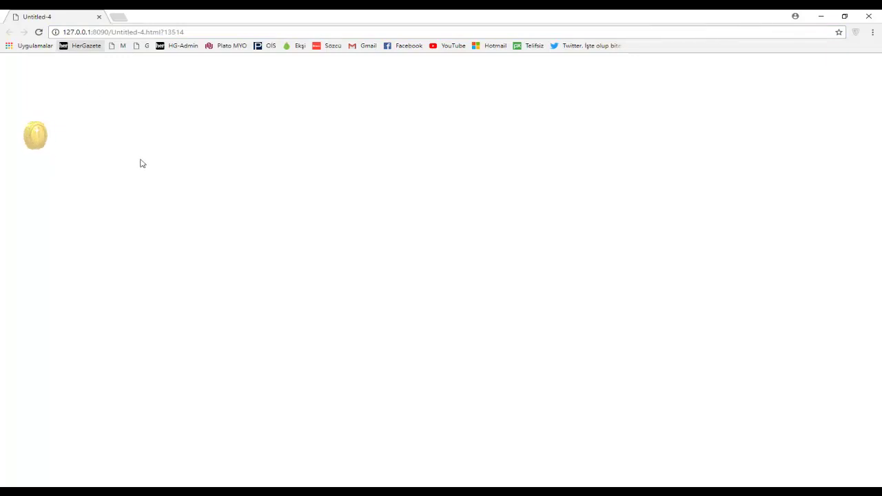
pyautogui.press('F6')
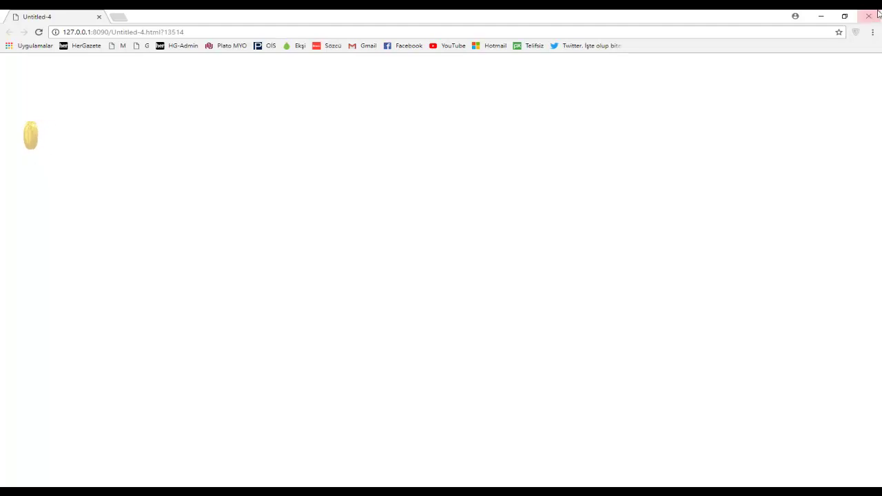
# Change line 6 to set this.butonum.x = 480 and test by clicking the coin in Chrome.
pyautogui.click(822, 16)
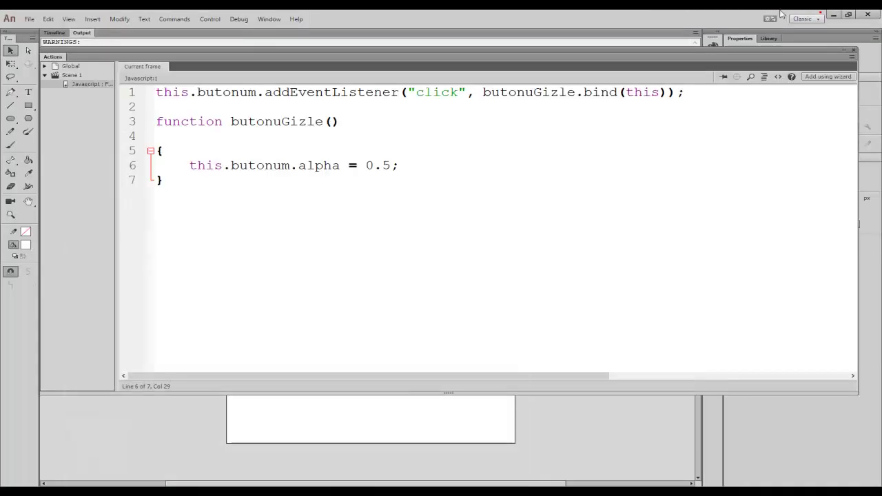
pyautogui.click(409, 168)
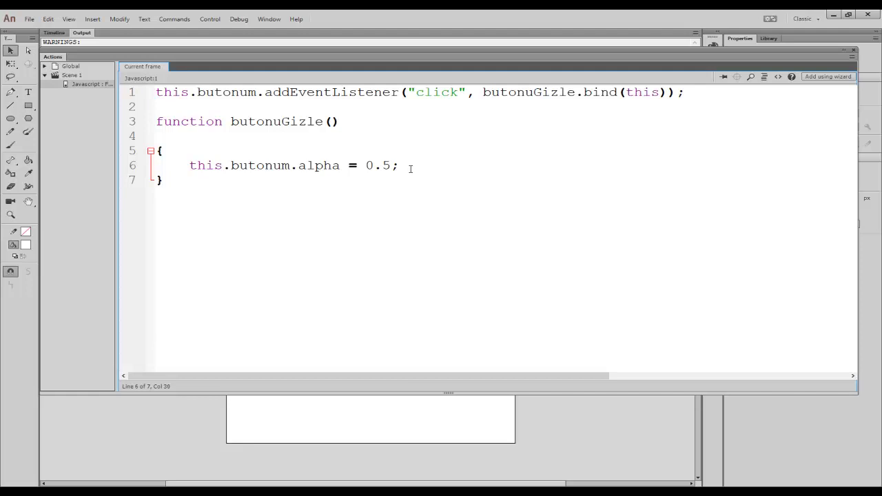
pyautogui.press('Return')
pyautogui.moveTo(297, 167)
pyautogui.mouseDown()
pyautogui.moveTo(340, 167)
pyautogui.moveTo(332, 165)
pyautogui.mouseUp()
pyautogui.write('x = ')
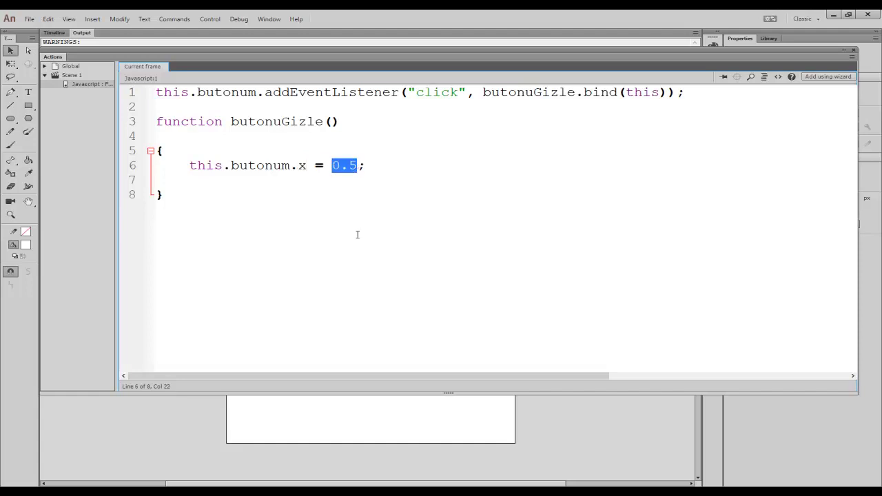
pyautogui.write('480')
pyautogui.hotkey('ctrl', 'Return')
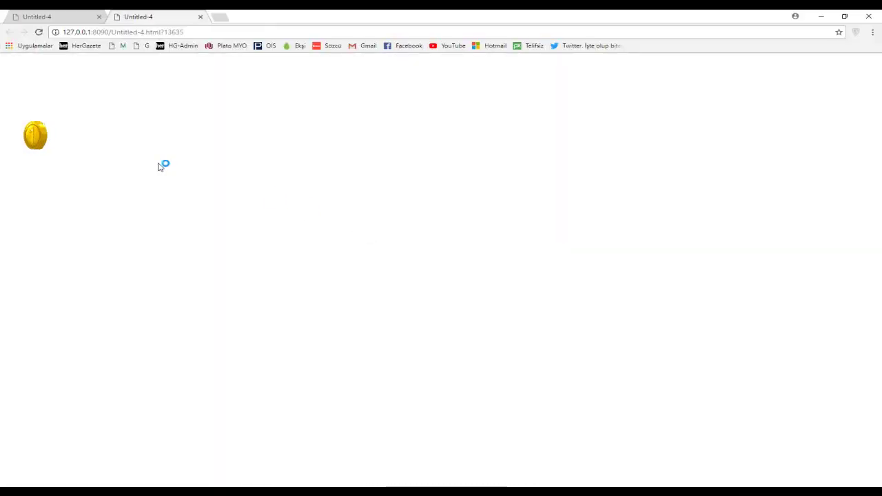
pyautogui.click(21, 139)
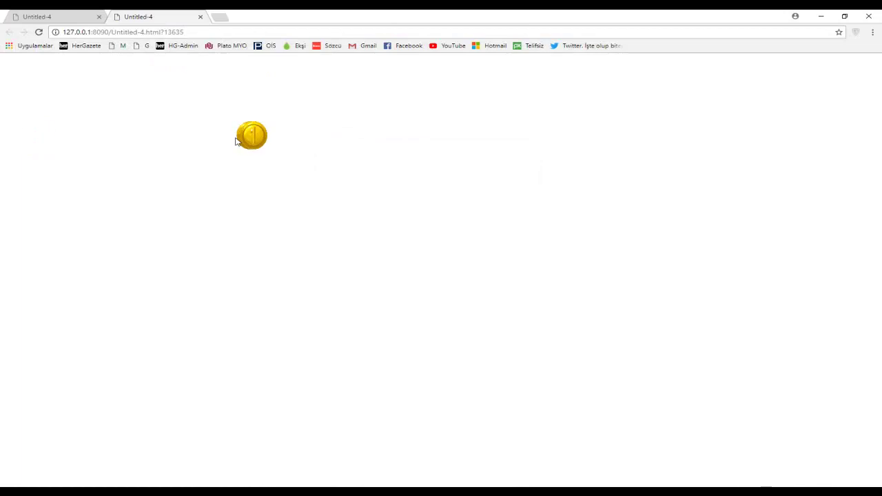
pyautogui.click(822, 16)
# Add this.butonum.y = 45;, test the coin in Chrome, then insert a blank line above line 6.
pyautogui.click(384, 168)
pyautogui.press('Return')
pyautogui.write('this')
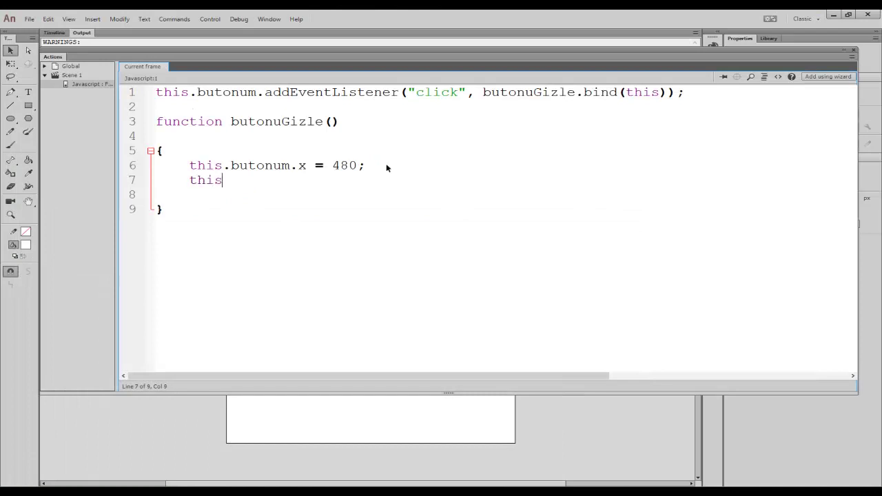
pyautogui.write('.butonum.y = ')
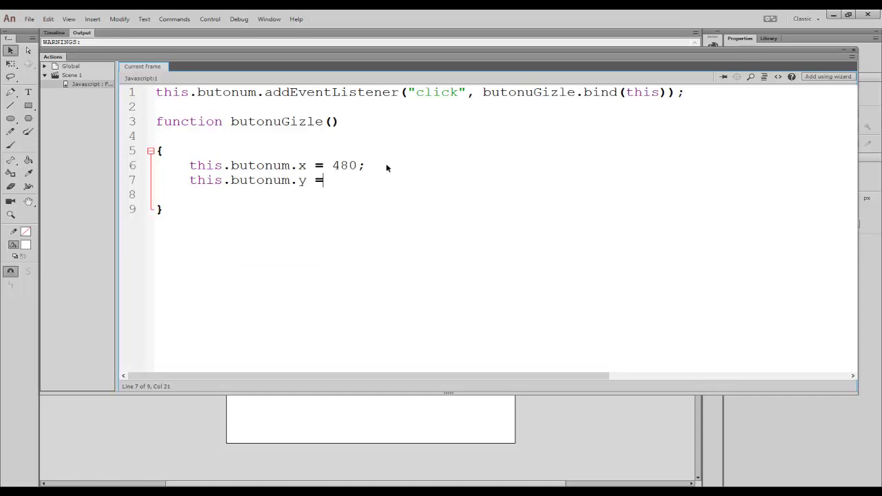
pyautogui.write('45;')
pyautogui.hotkey('ctrl', 'Return')
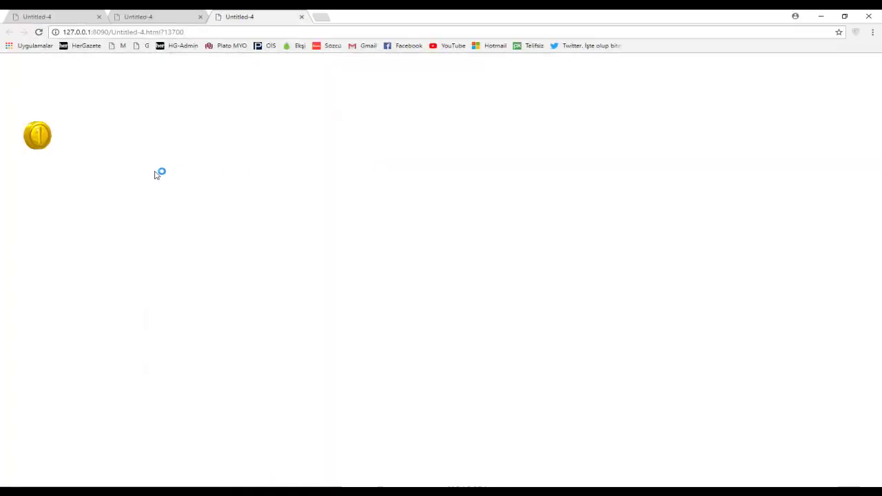
pyautogui.click(25, 135)
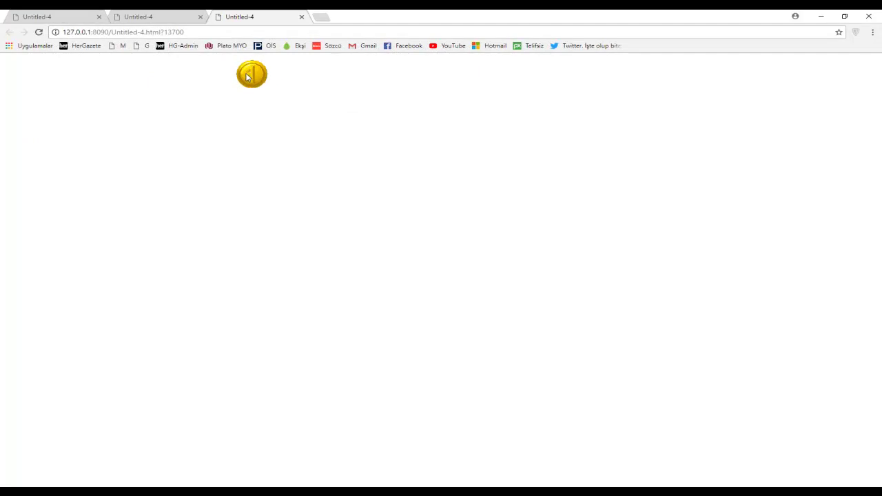
pyautogui.click(821, 16)
pyautogui.click(189, 165)
pyautogui.press('Return')
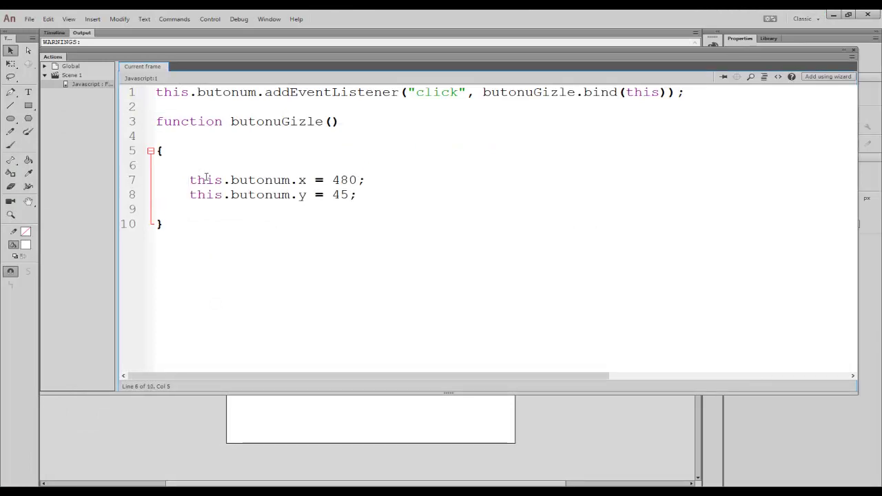
# Write this.butonum.alpha = 0.25; on line 6 and test the clicked coin in Chrome.
pyautogui.write('this.butonu')
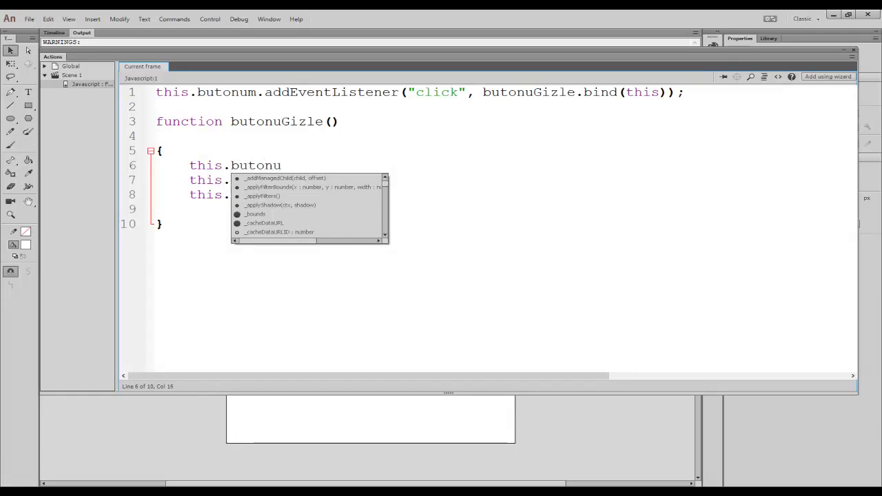
pyautogui.click(564, 370)
pyautogui.write('m.alpha')
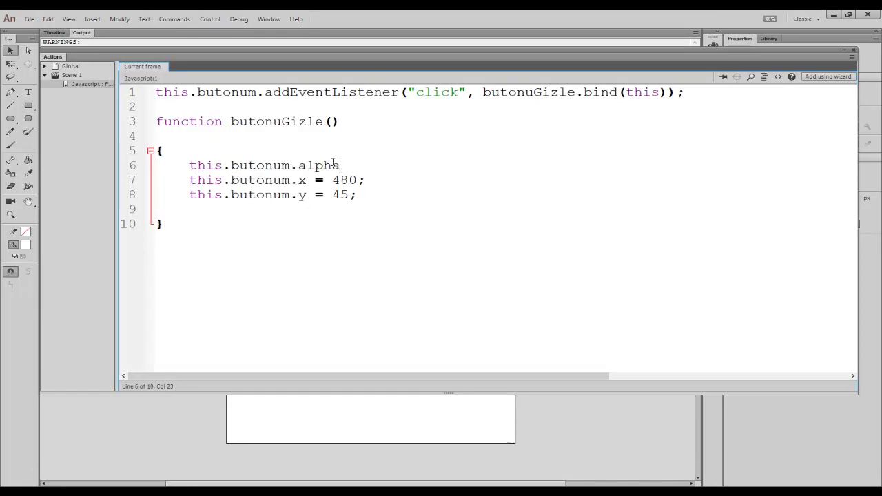
pyautogui.write(' = ')
pyautogui.write('0.')
pyautogui.write('25;')
pyautogui.hotkey('ctrl', 'Return')
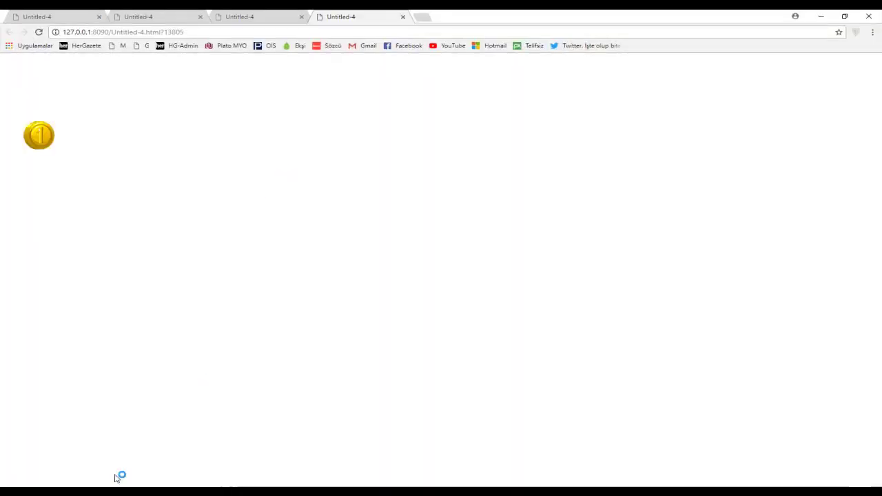
pyautogui.click(25, 138)
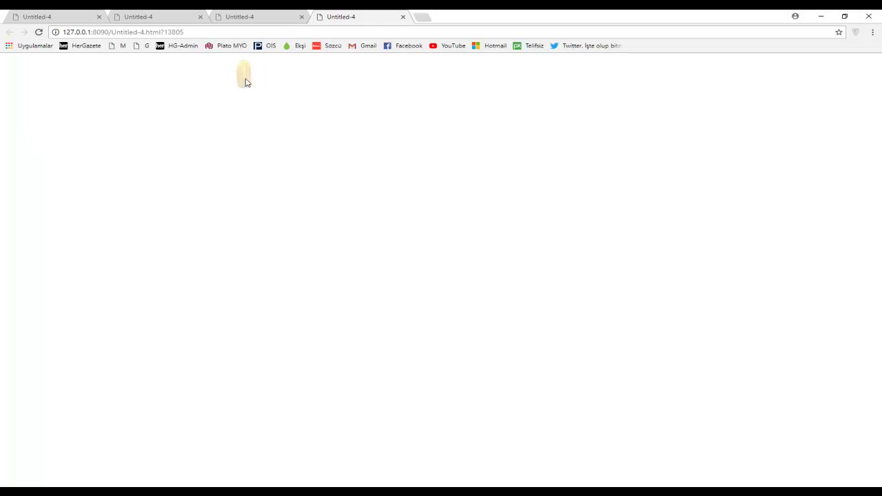
pyautogui.click(823, 14)
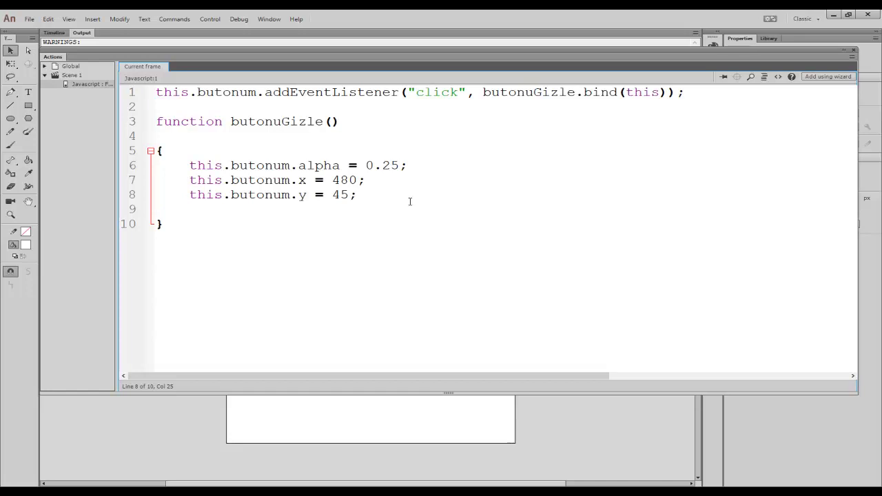
pyautogui.click(221, 225)
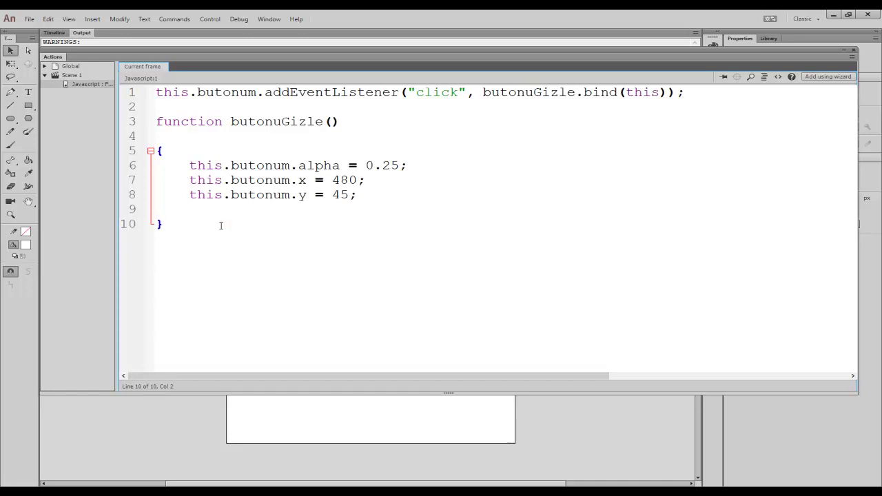